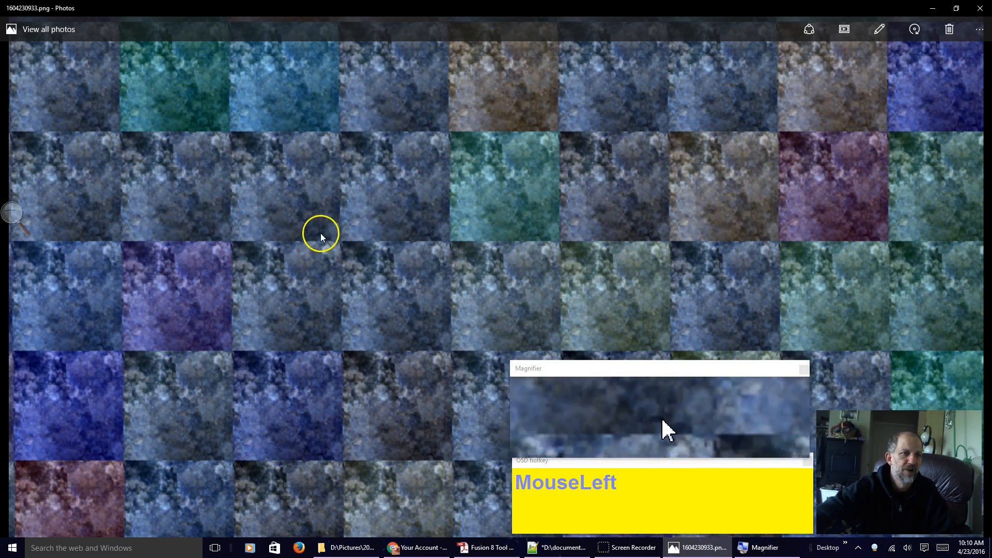
Step: Switch to JWildfire 2.60 from the desktop, start it and enter the software's fractal flame editor
click(936, 10)
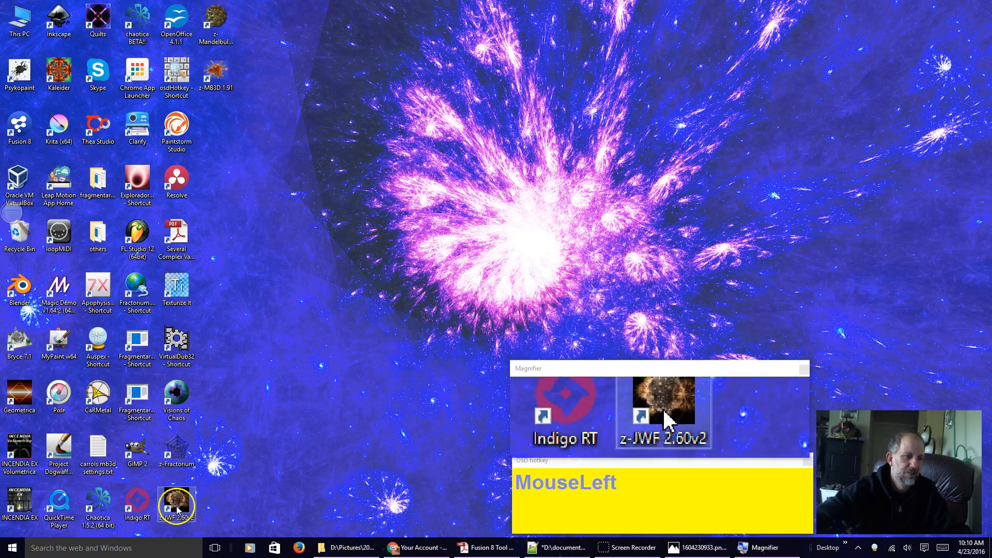
double_click(181, 500)
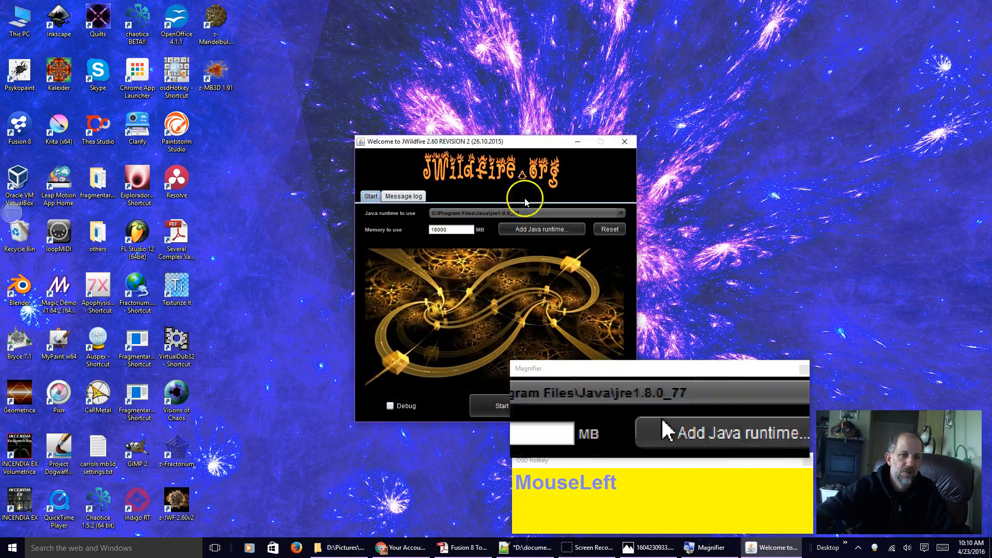
click(490, 414)
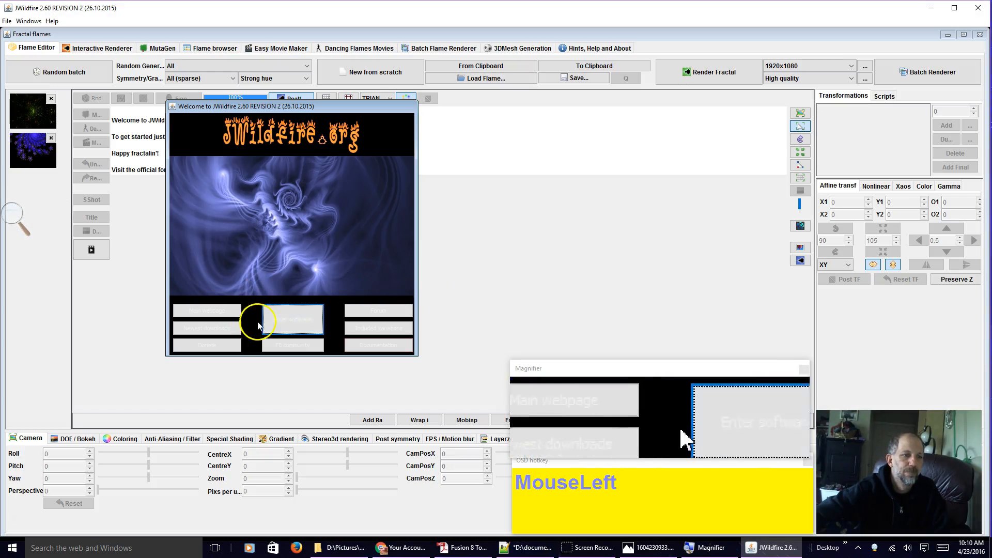
click(264, 321)
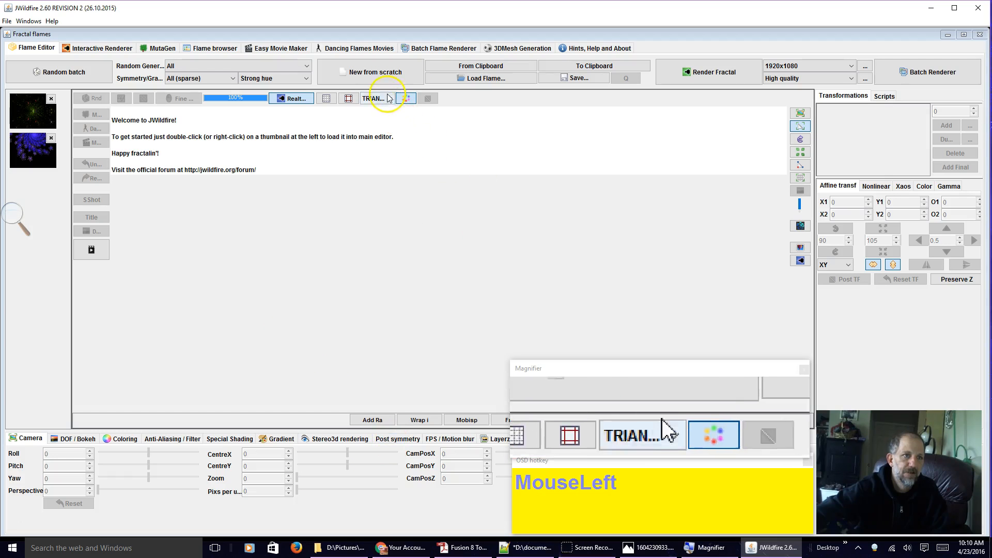
Step: Create a new flame from scratch and set its resolution to 350x350
click(375, 72)
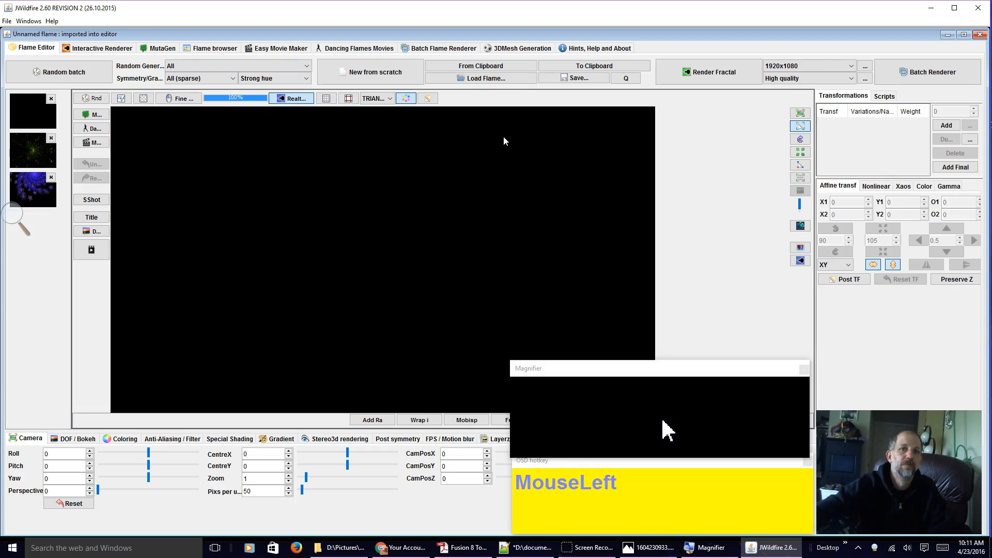
click(817, 63)
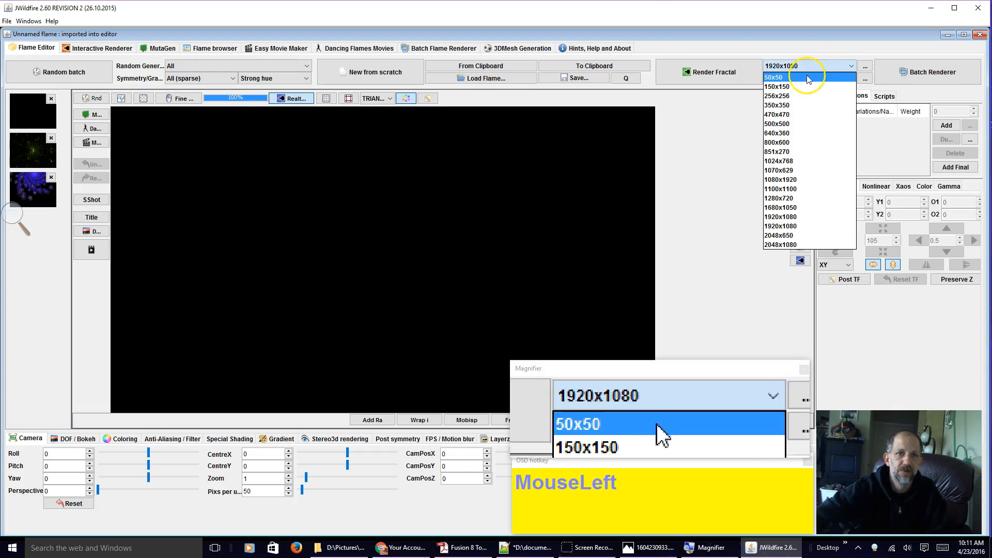
click(784, 108)
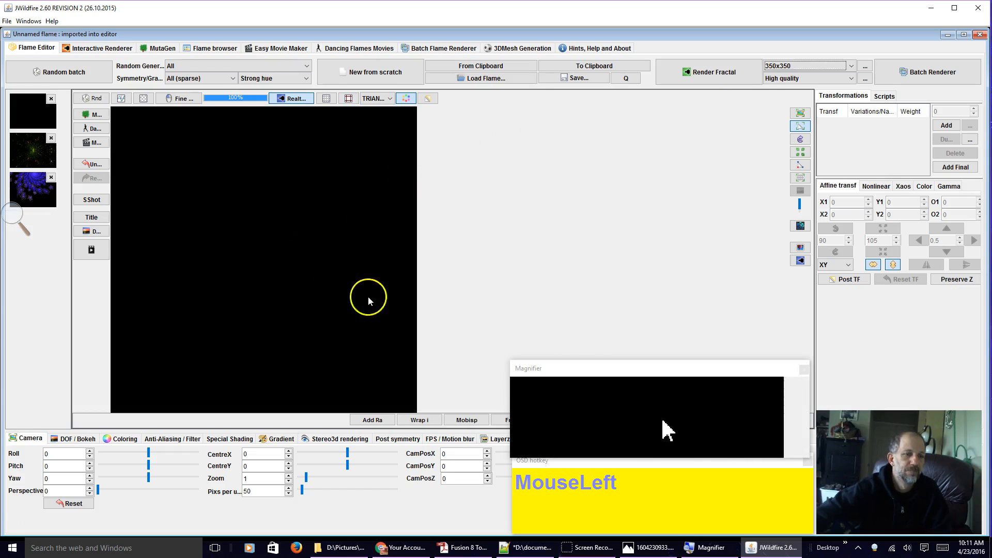
Step: Add a transform to the flame and apply POINT post symmetry with a symmetry order of 4
click(403, 444)
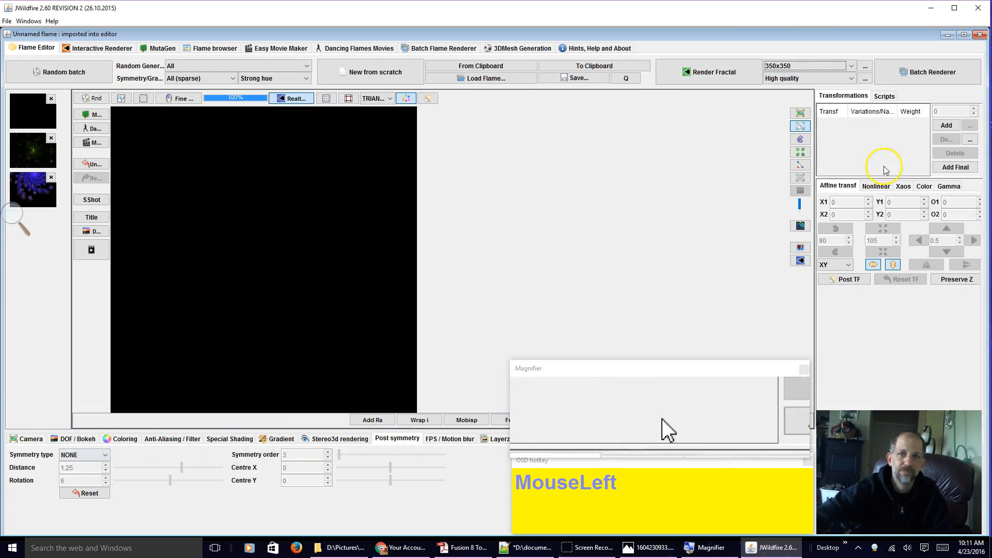
click(945, 127)
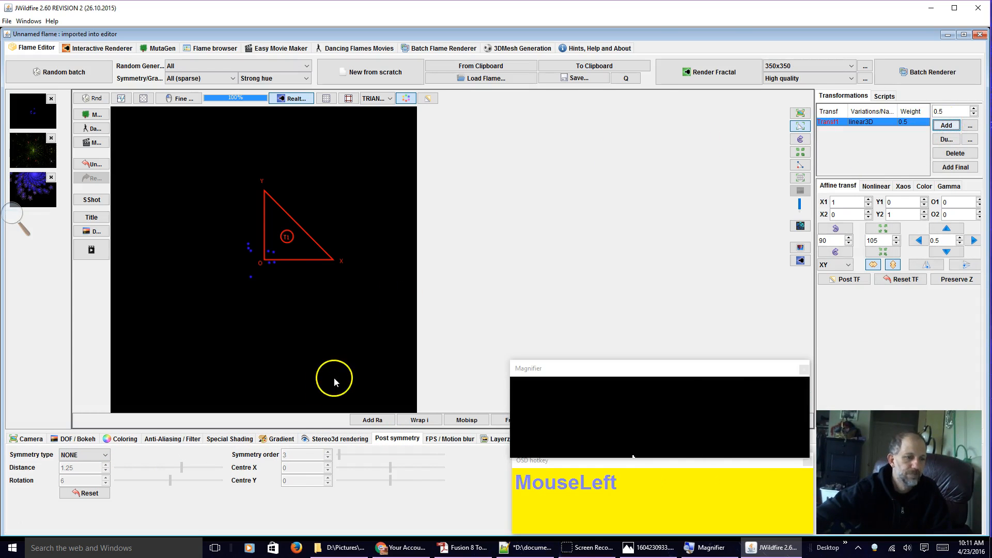
click(75, 456)
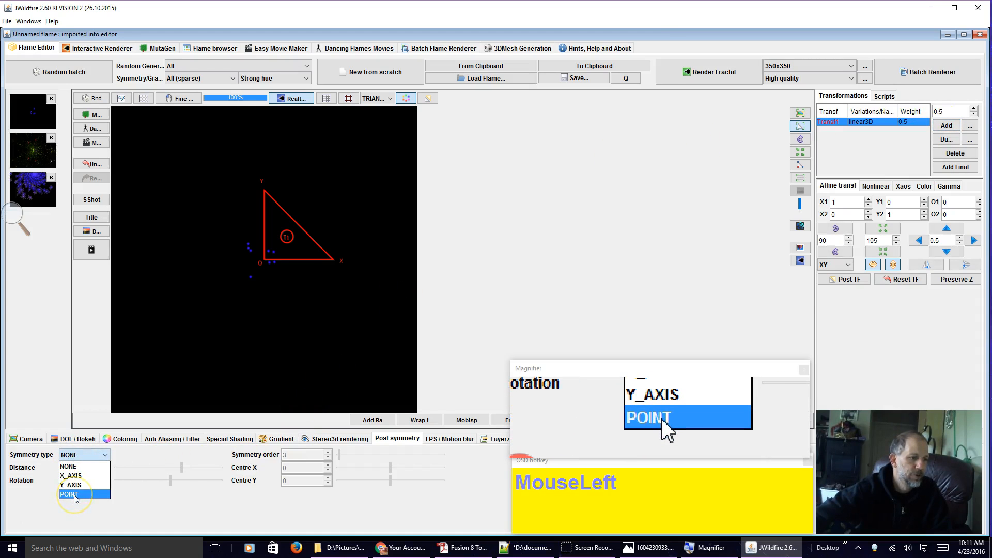
click(75, 495)
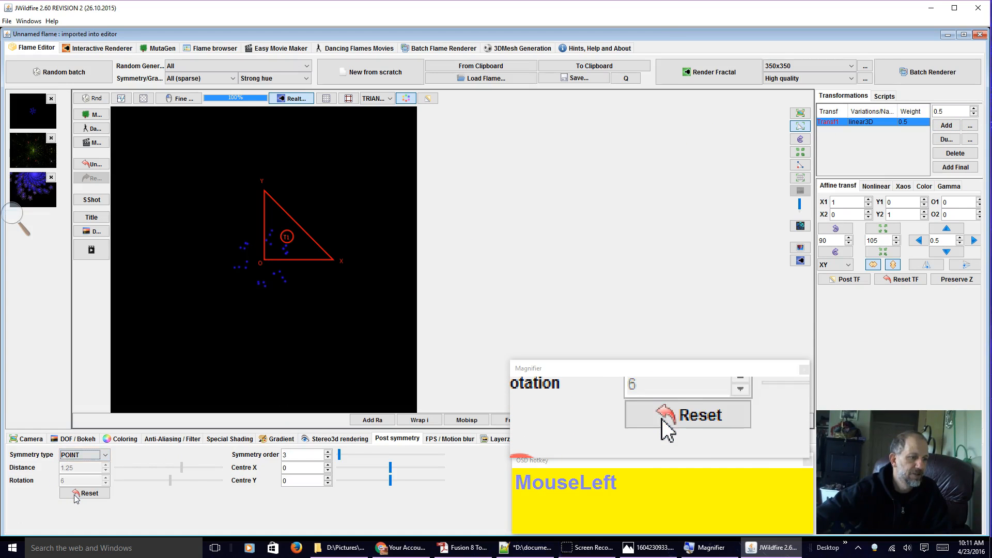
click(305, 455)
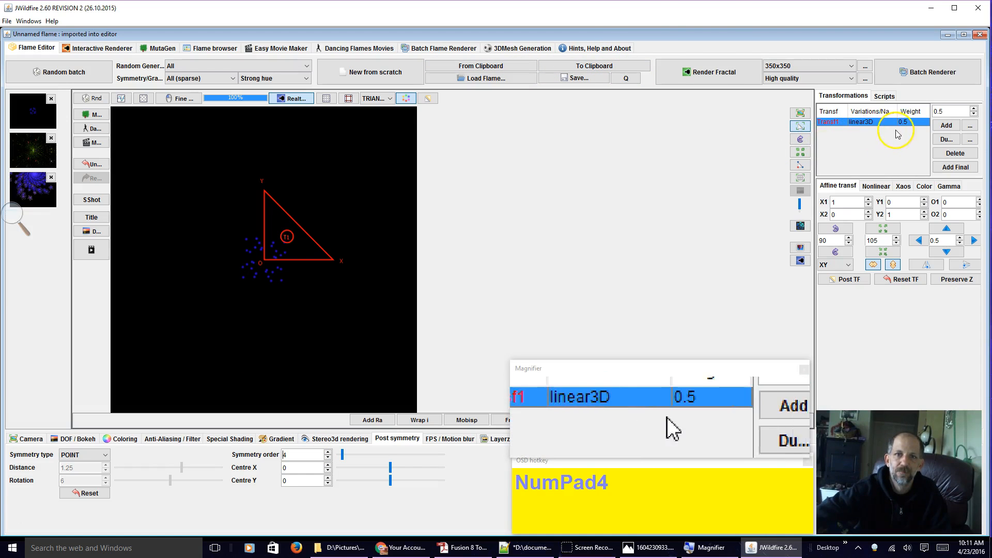
Step: Change the transform's first nonlinear variation to julian
click(877, 187)
drag(878, 202, 879, 253)
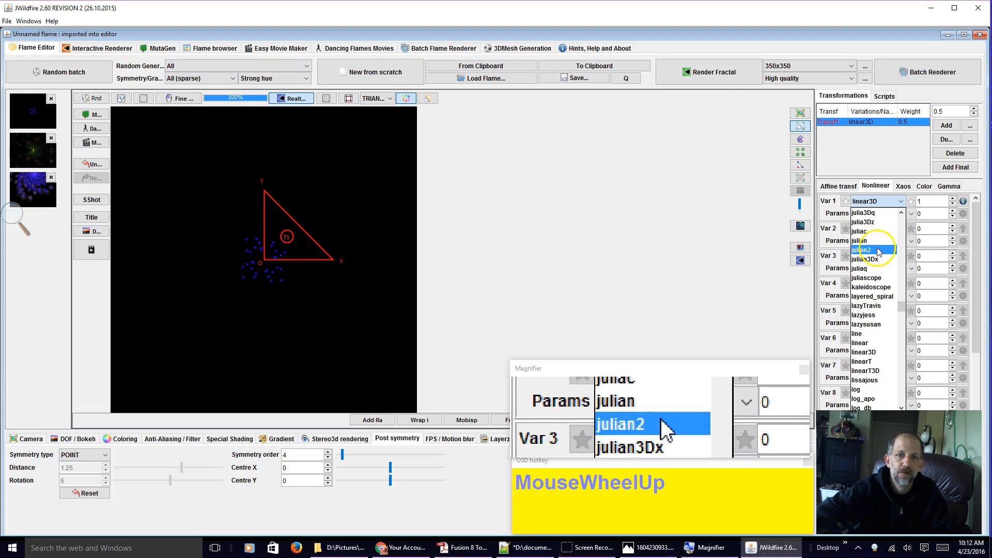
click(881, 241)
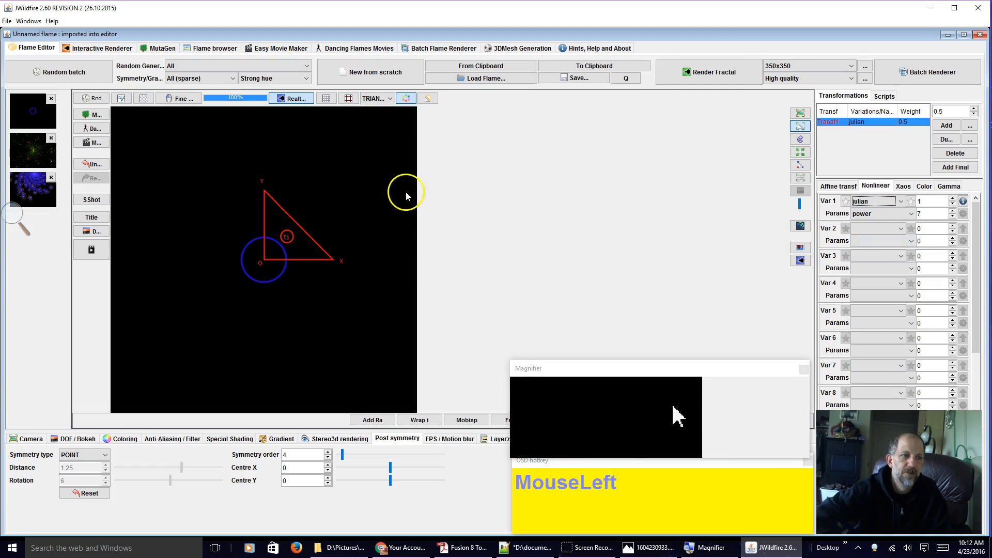
Step: Apply the yellow, lilac and brown striped gradient from flam3-palettes.xml and randomize the transform's colour
click(275, 439)
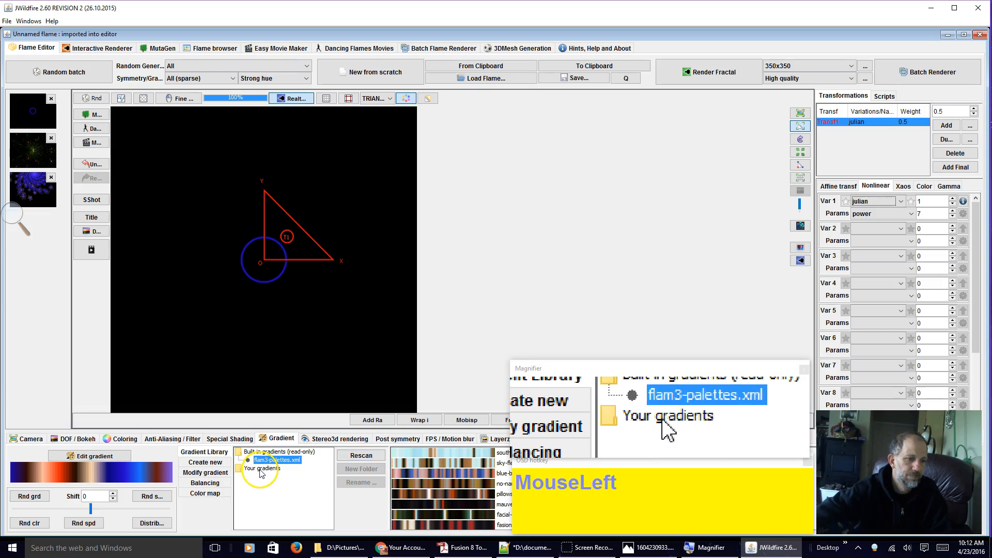
scroll(430, 475, down, 3)
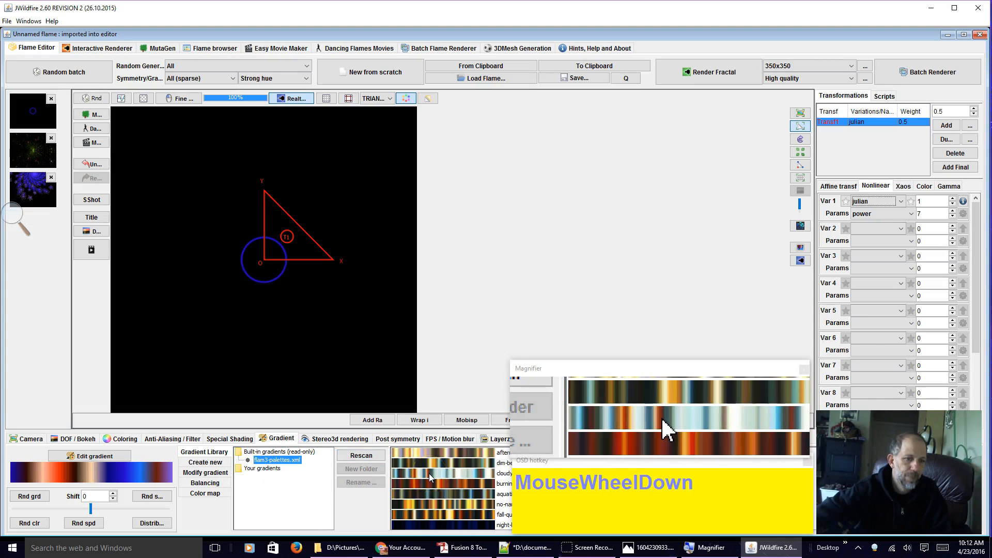
click(450, 451)
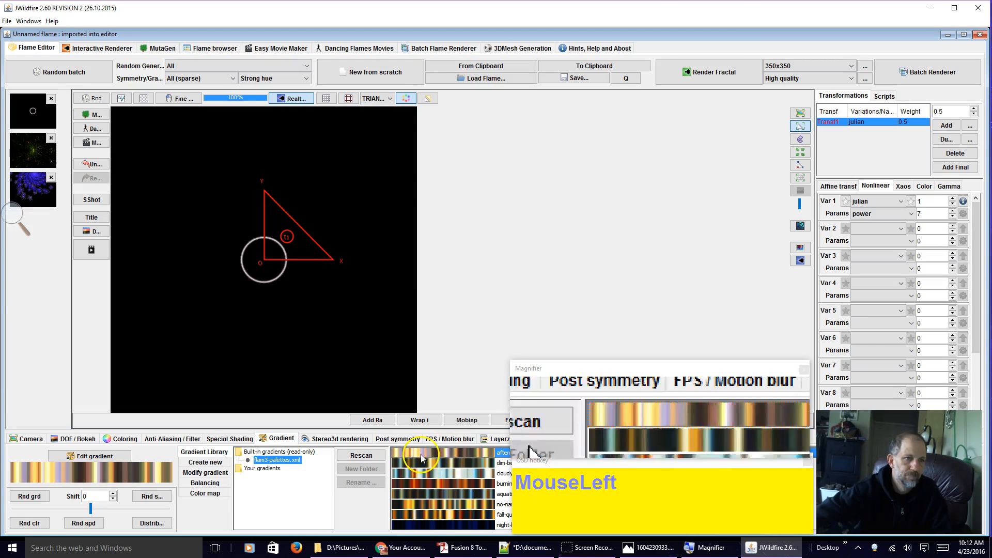
click(45, 526)
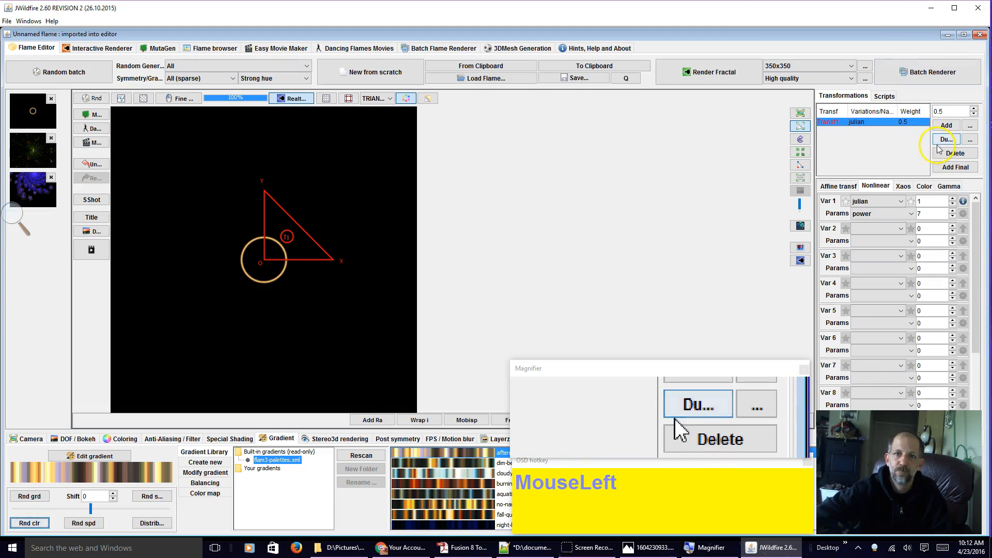
Step: Duplicate the julian transform, move the copy's triangle up and to the right, and enlarge the first transform's triangle
drag(265, 237, 311, 183)
click(279, 242)
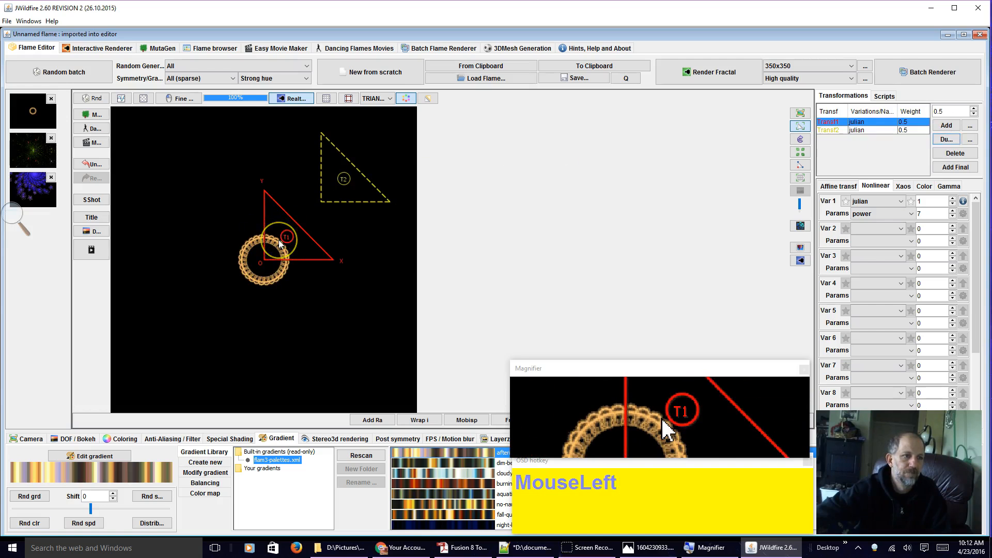
scroll(278, 239, up, 5)
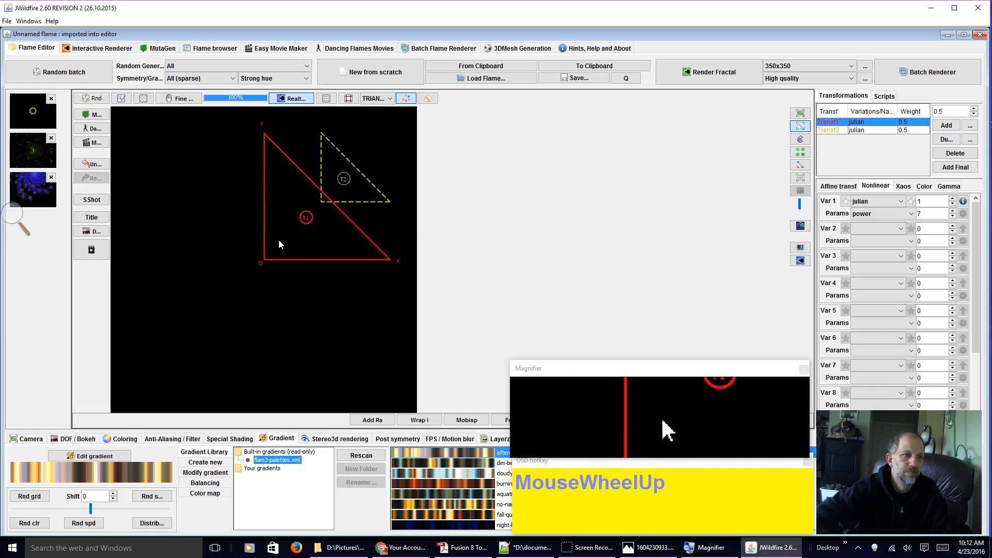
Step: Turn on post-transform editing and enlarge the first transform's post triangle until it extends beyond the canvas
click(428, 98)
scroll(275, 227, up, 8)
scroll(274, 228, up, 3)
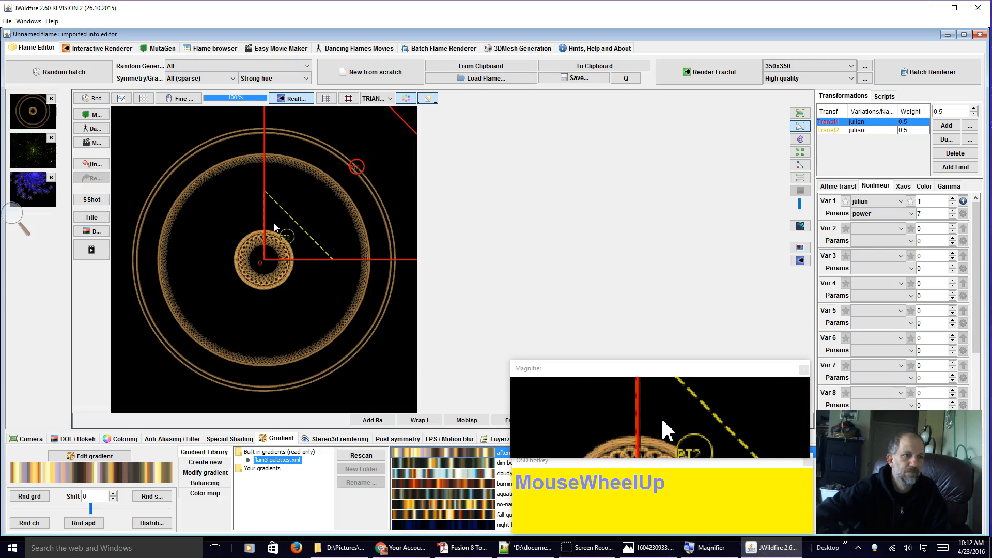
Step: Enlarge the second transform's post triangle and move it away from the centre to form a branching, rounded pattern
click(857, 131)
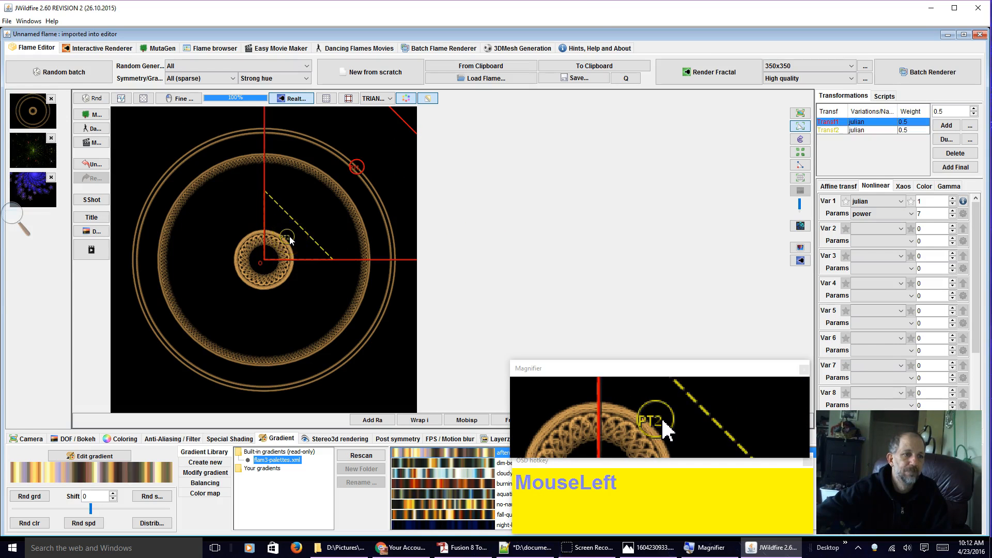
click(829, 130)
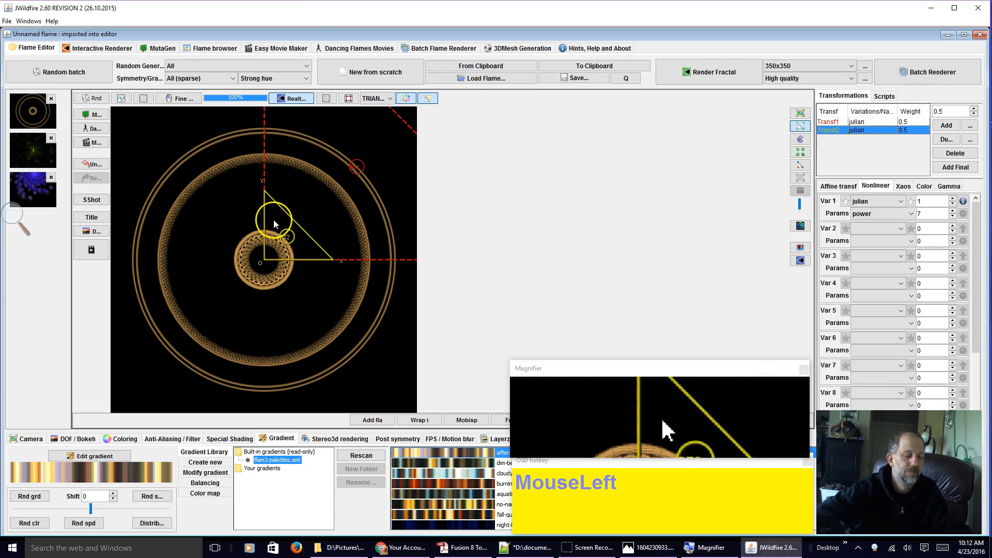
scroll(274, 220, up, 5)
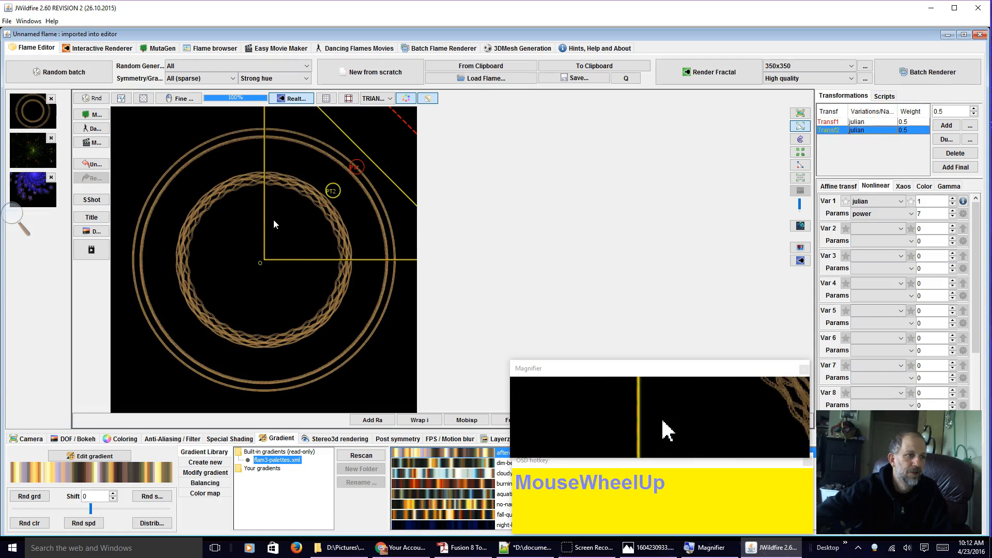
click(318, 211)
drag(318, 213, 396, 182)
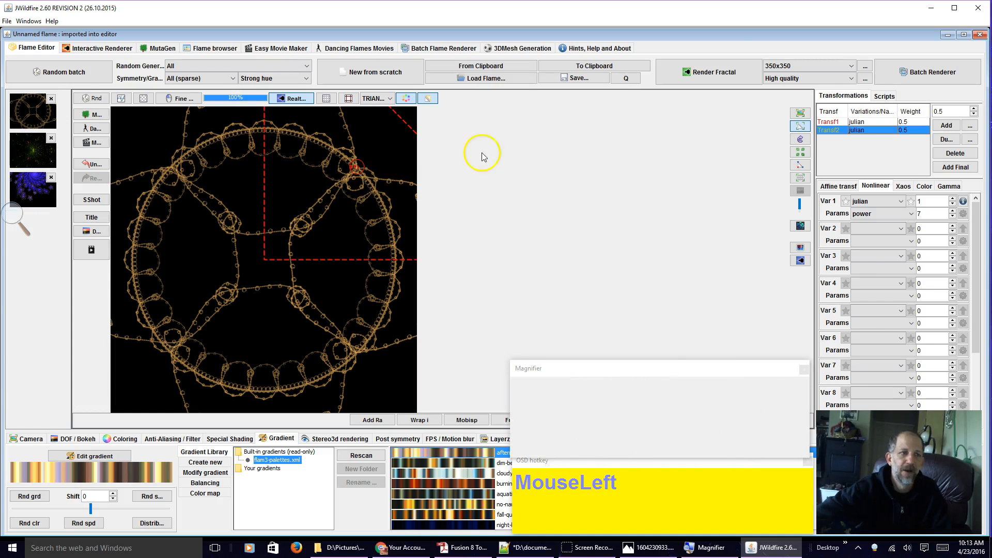
drag(428, 212, 263, 204)
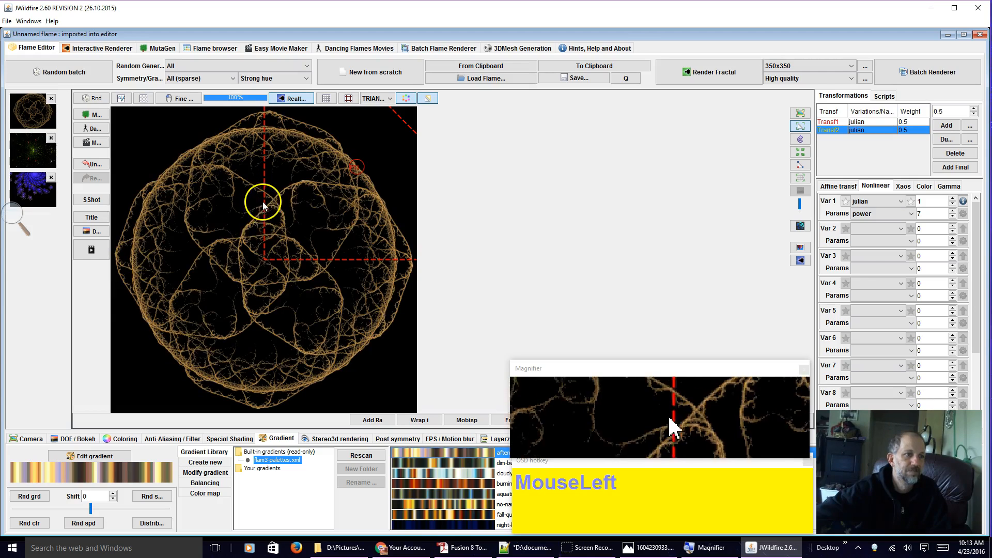
Step: Randomize the transforms' colour speeds and colours, and raise the flame's brightness to about 75
click(82, 524)
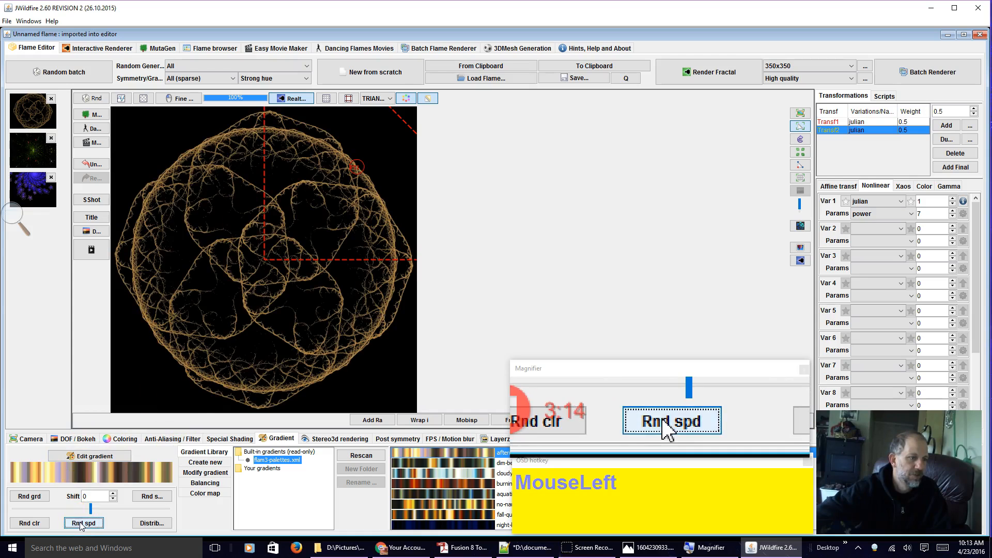
click(46, 526)
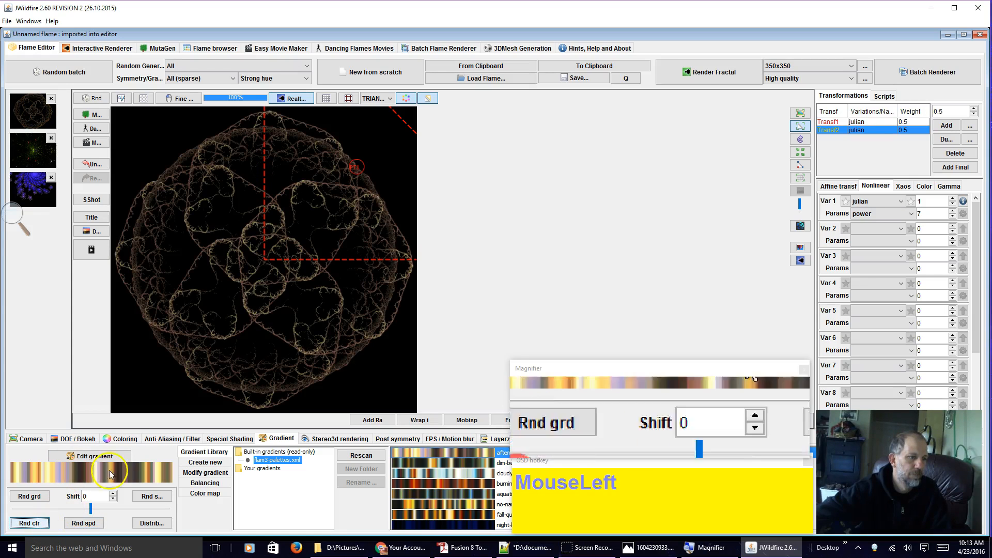
click(126, 439)
drag(104, 455, 779, 248)
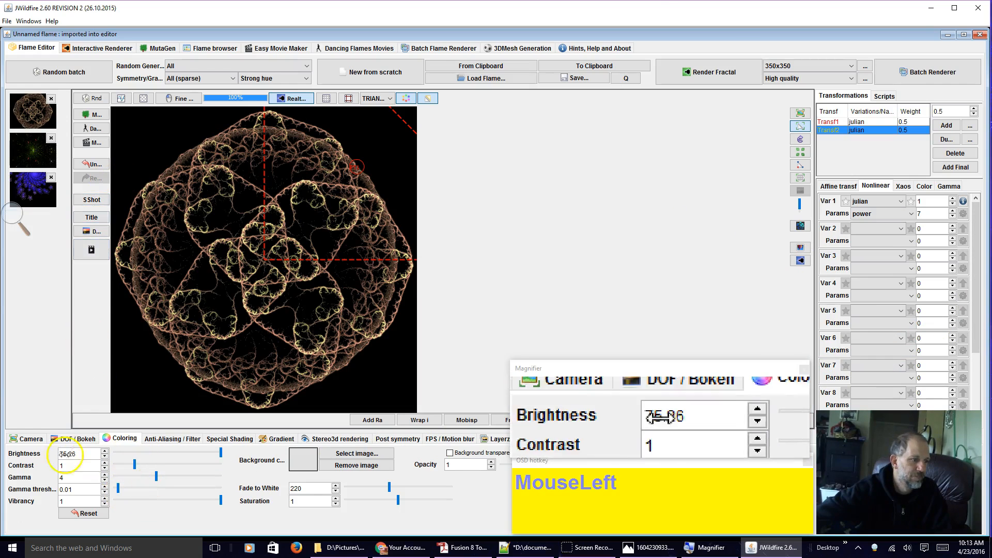
Step: Set the camera roll to 36.4 and the pixels per unit to 56 so the pattern fills the square frame
click(25, 439)
click(46, 453)
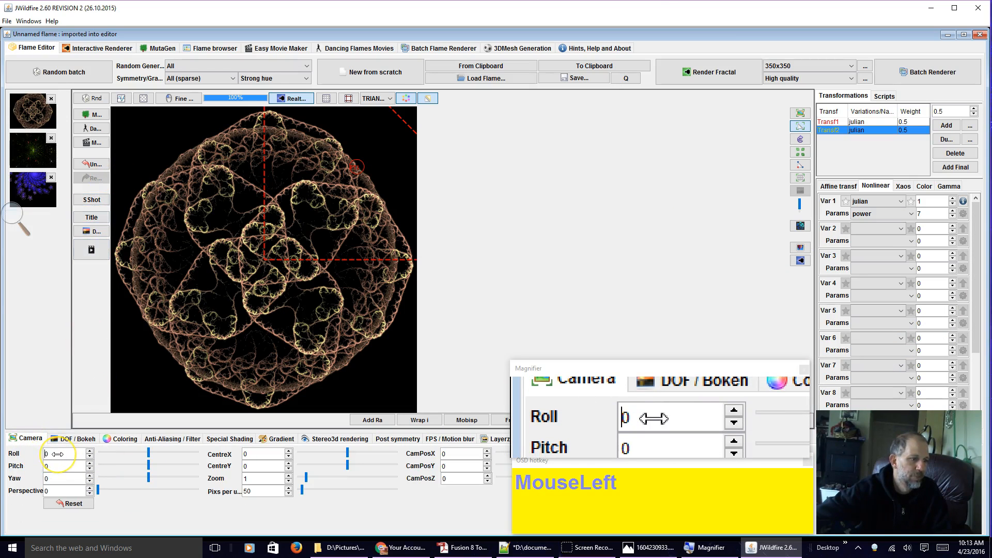
drag(57, 454, 106, 447)
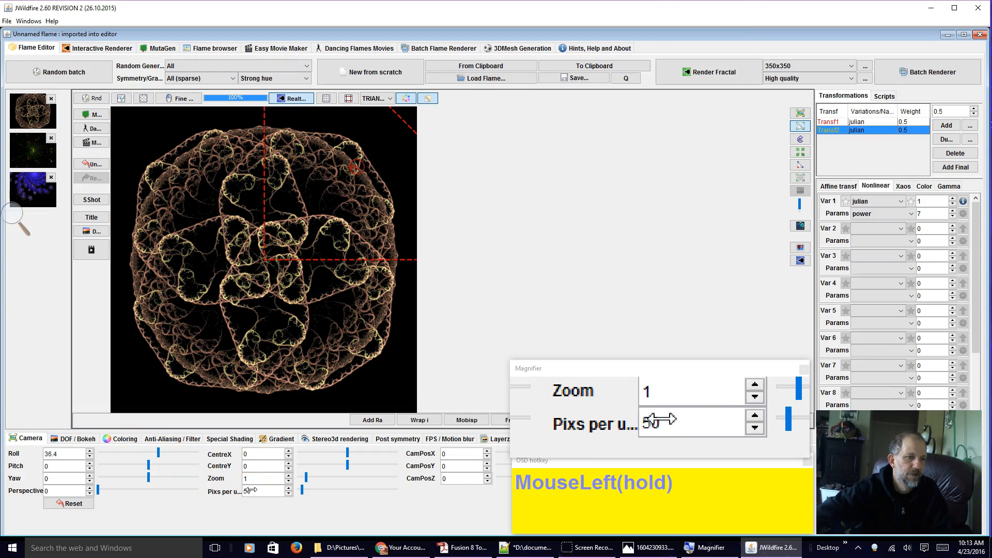
drag(249, 490, 259, 487)
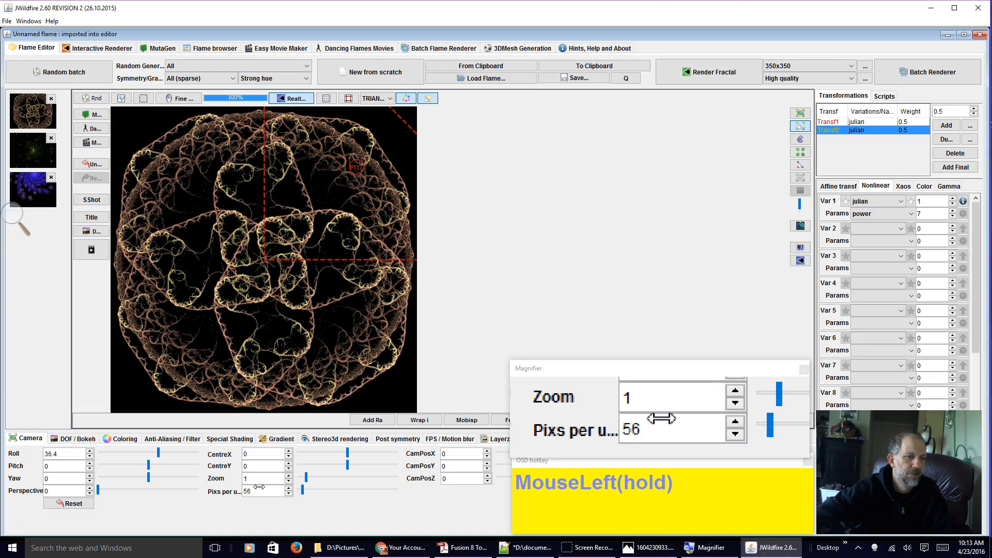
drag(259, 486, 258, 487)
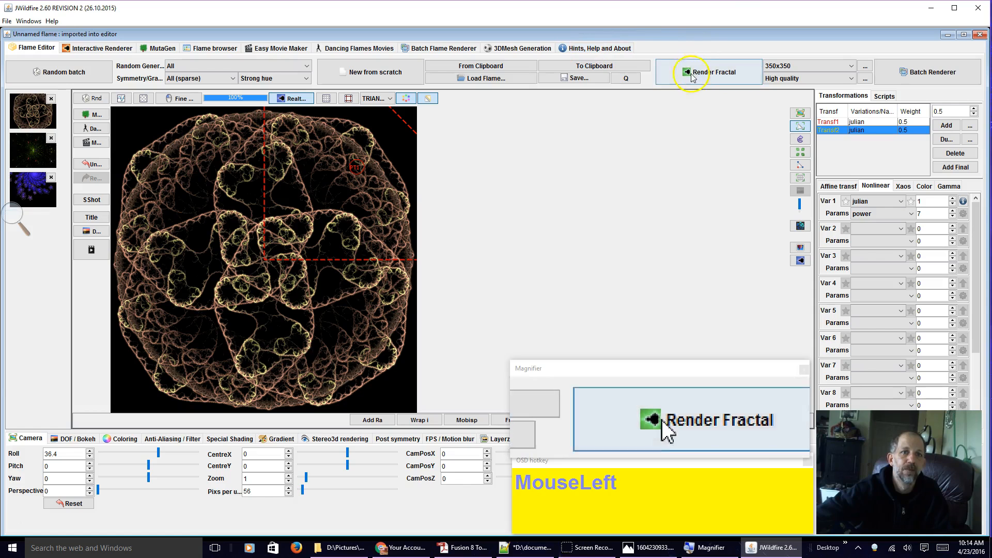
Step: Set the fractal render to low quality at a resolution of 350x350
click(777, 81)
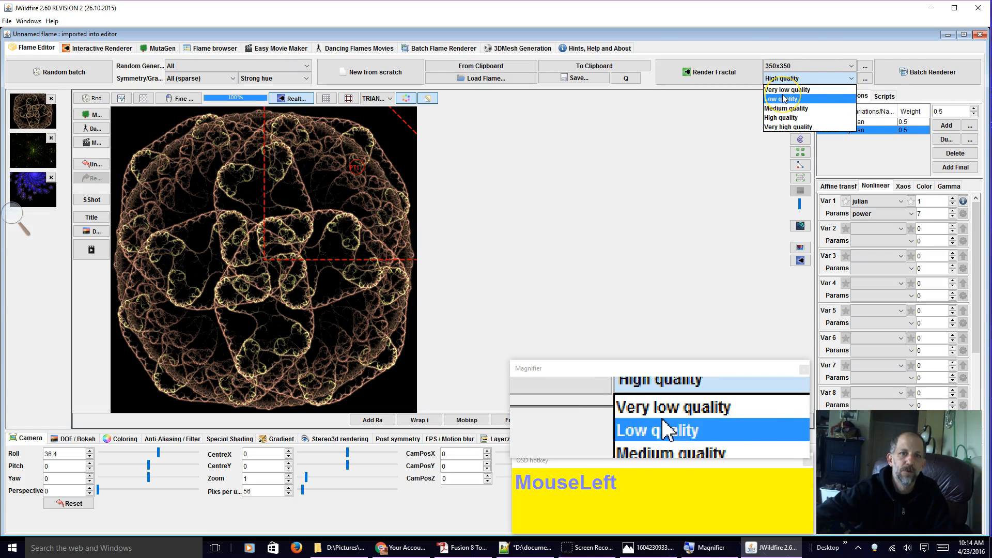
click(784, 98)
click(789, 67)
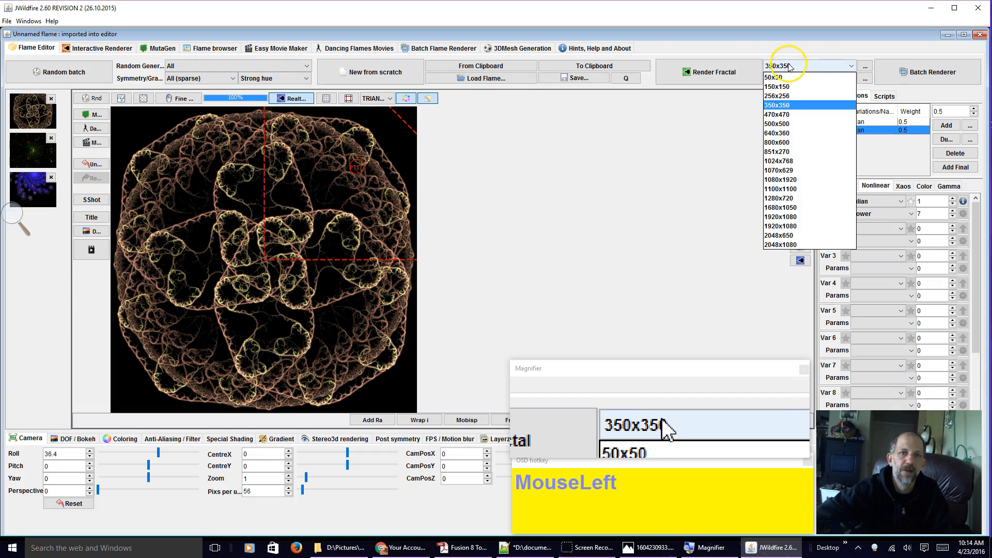
click(783, 105)
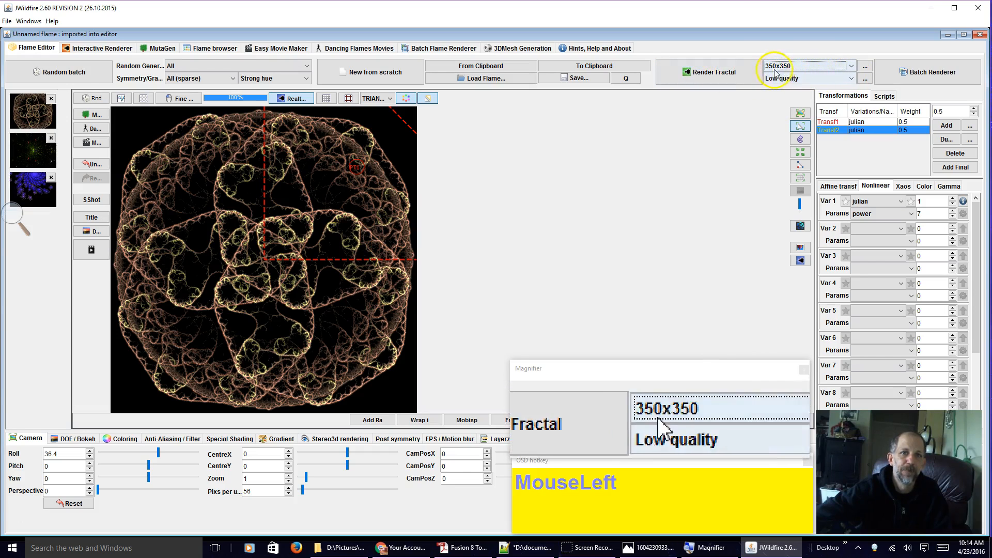
click(864, 68)
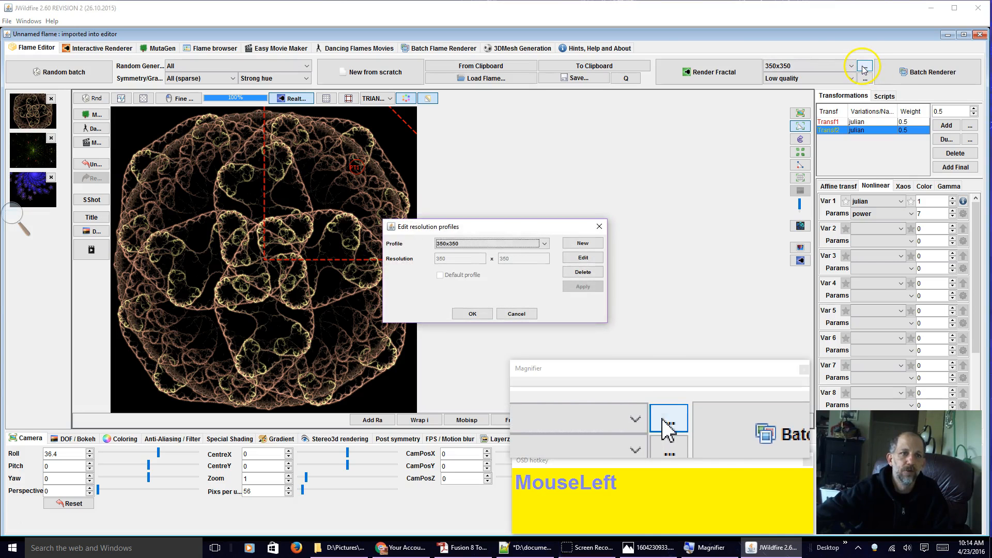
click(586, 245)
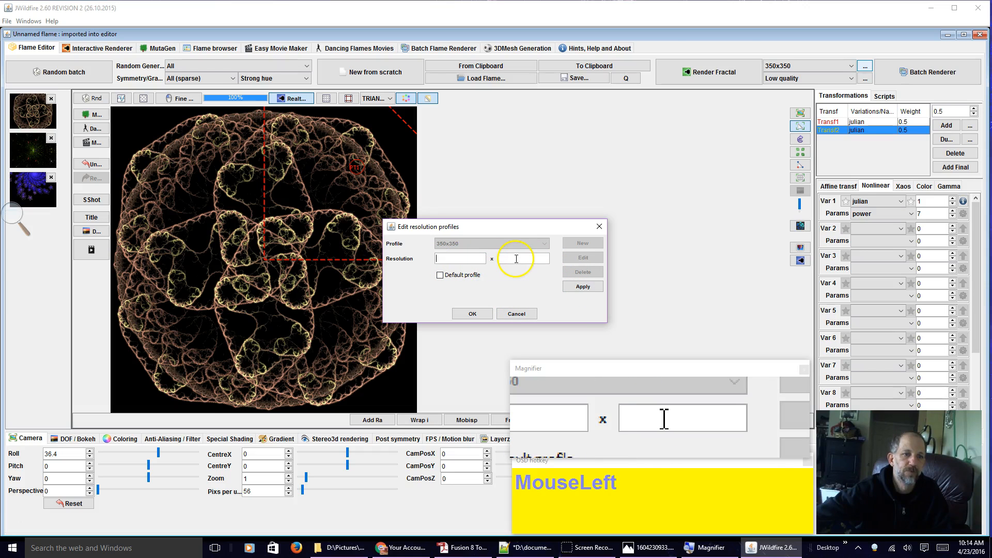
click(516, 314)
click(784, 66)
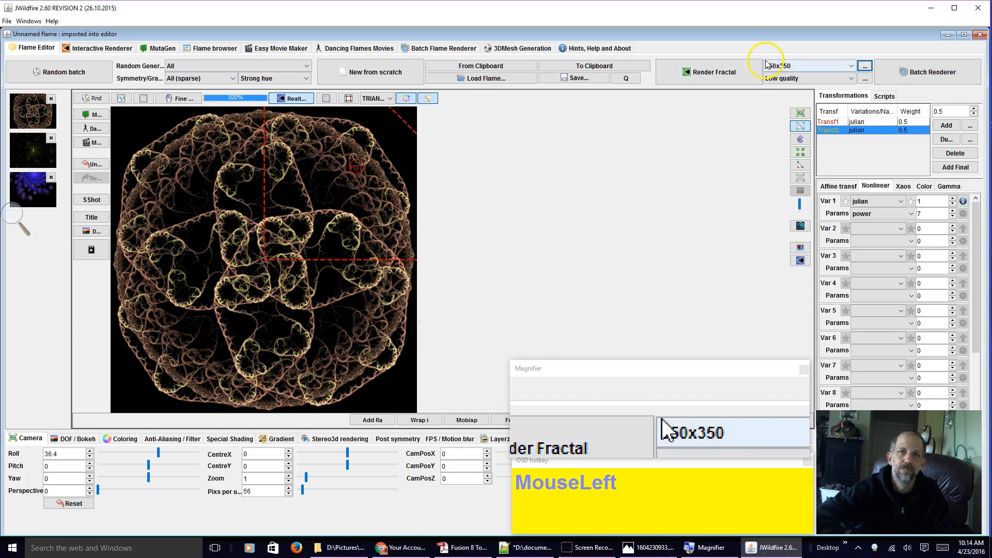
Step: Render the fractal to an image file named test in the 4April folder
click(712, 72)
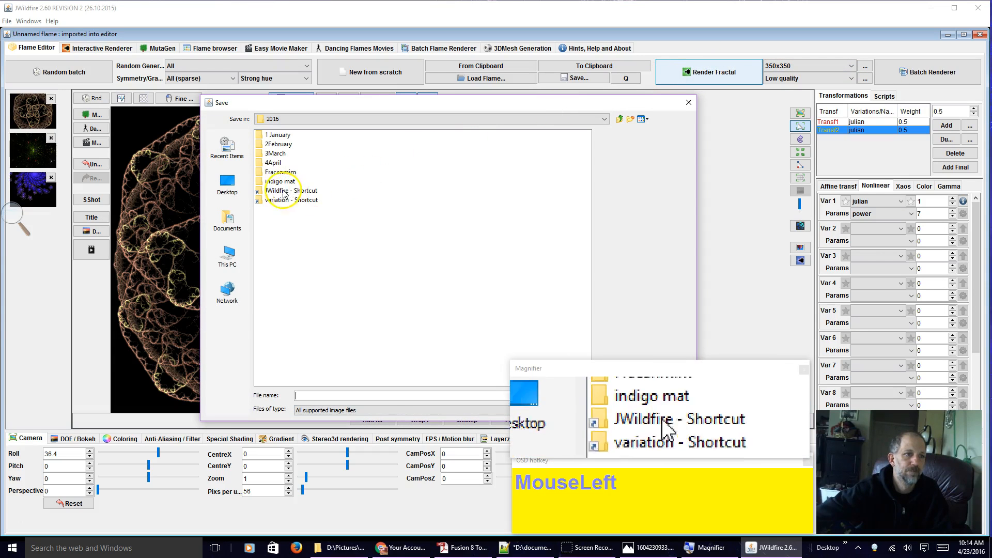
double_click(273, 163)
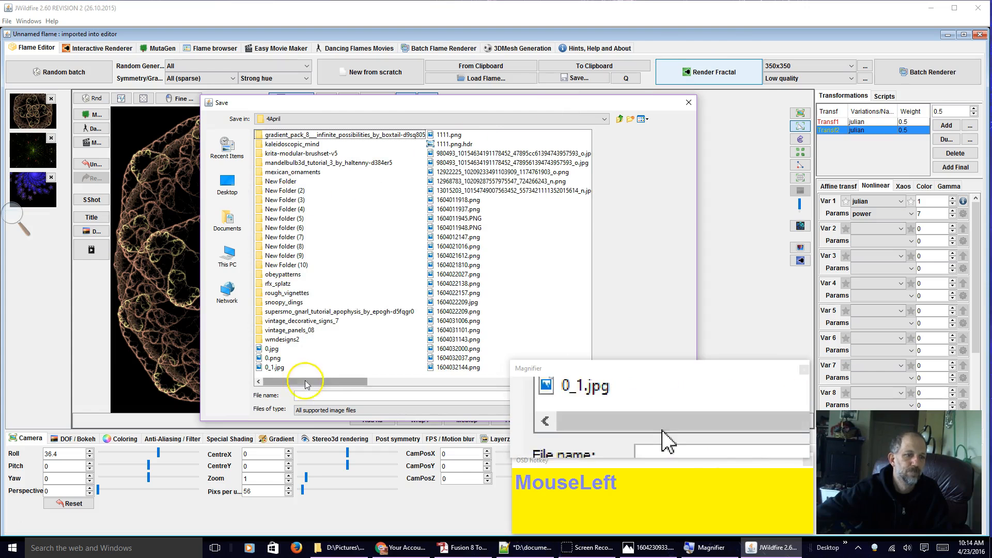
click(321, 396)
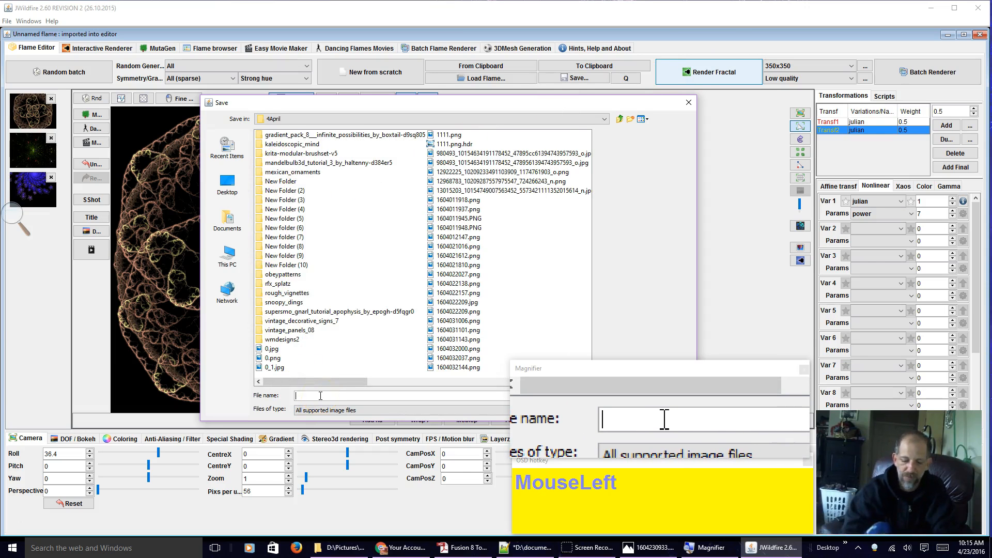
text(test)
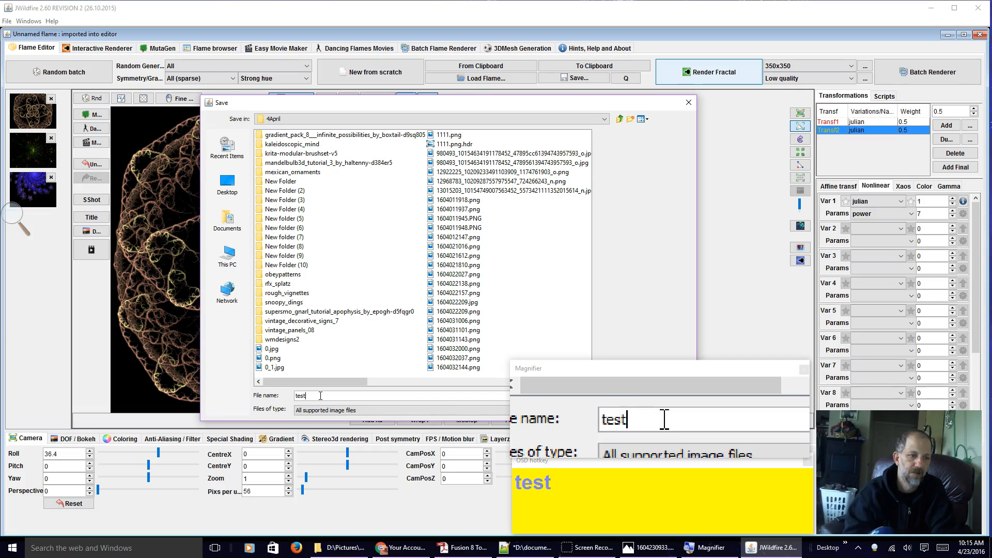
key(Return)
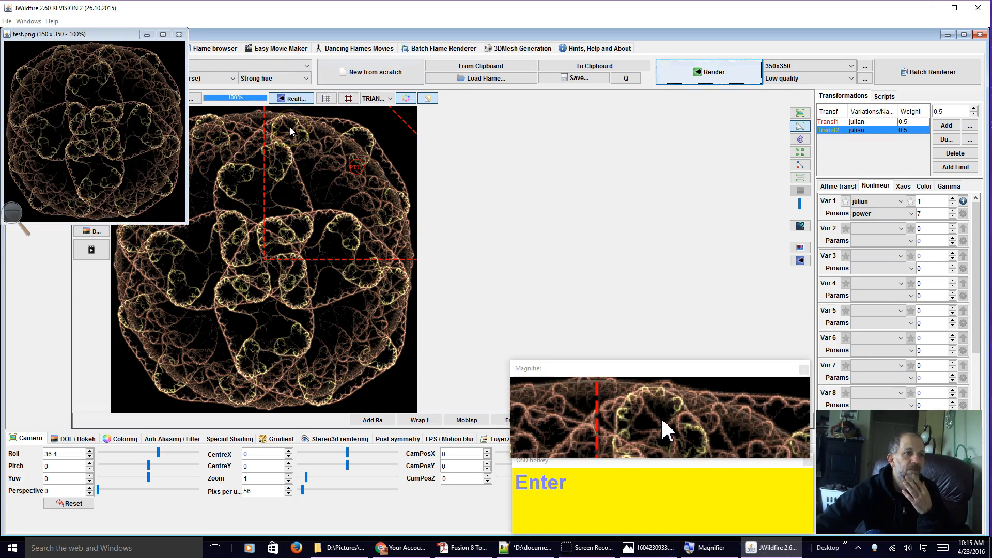
Step: Minimize the flame editor and move the rendered test.png image clear on the empty workspace
drag(99, 35, 245, 92)
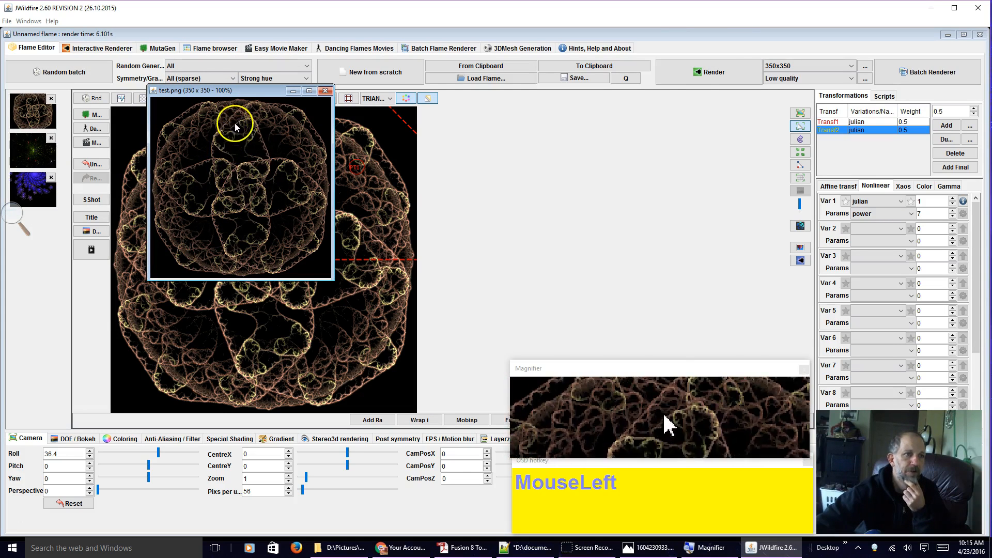
click(946, 36)
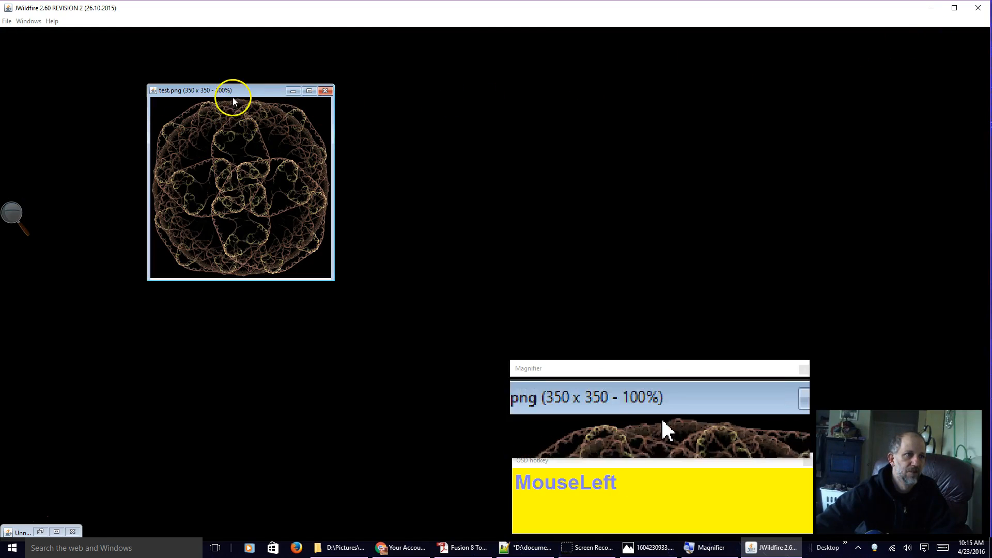
drag(239, 91, 182, 83)
click(137, 81)
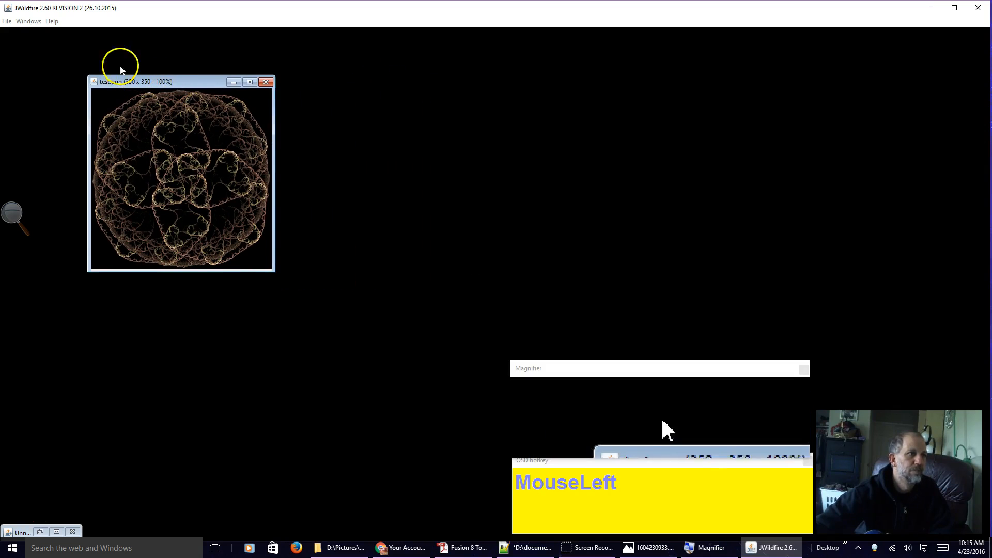
Step: Open the Operators window and choose the TileBrickCreator image creator
click(31, 23)
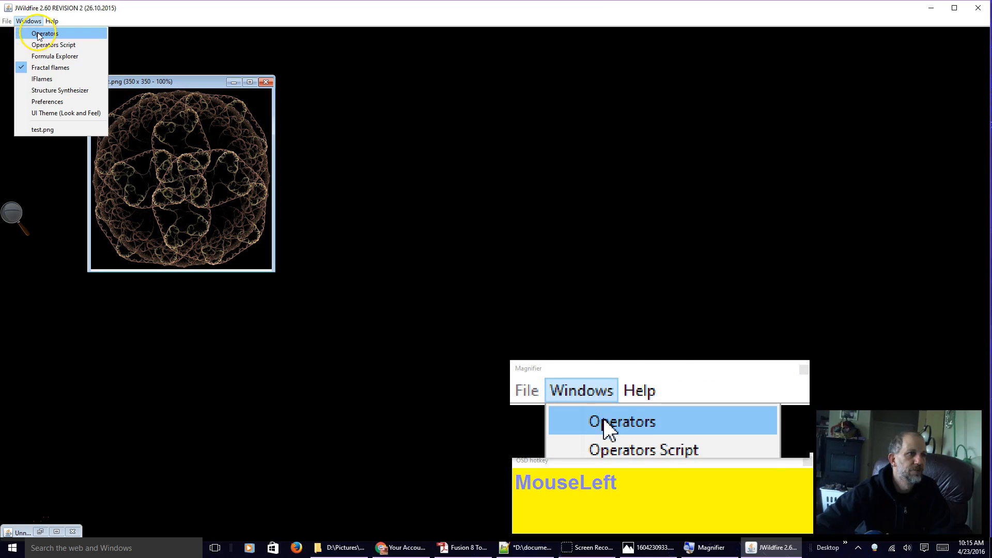
click(38, 34)
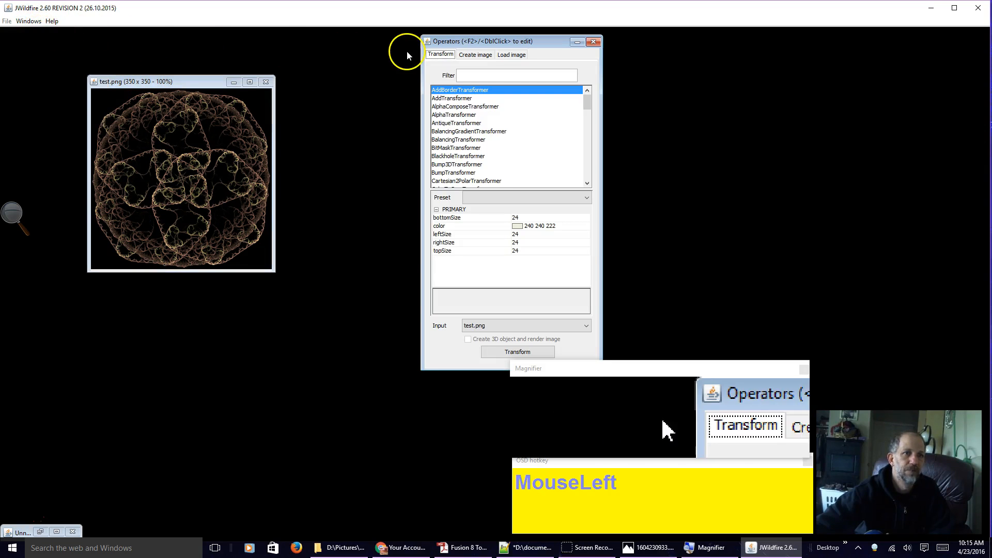
click(479, 56)
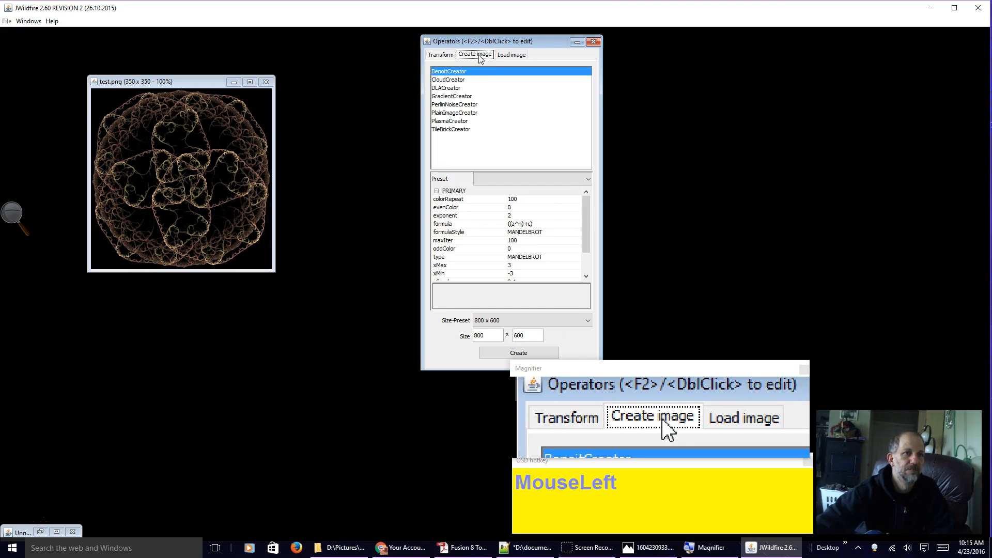
click(451, 130)
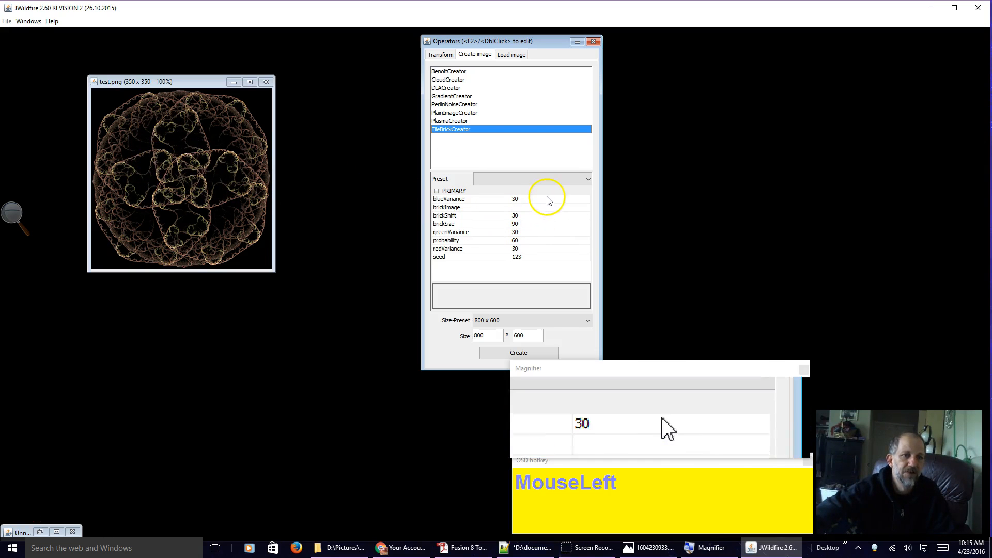
Step: Assign test.png as the brickImage of the TileBrickCreator
click(439, 209)
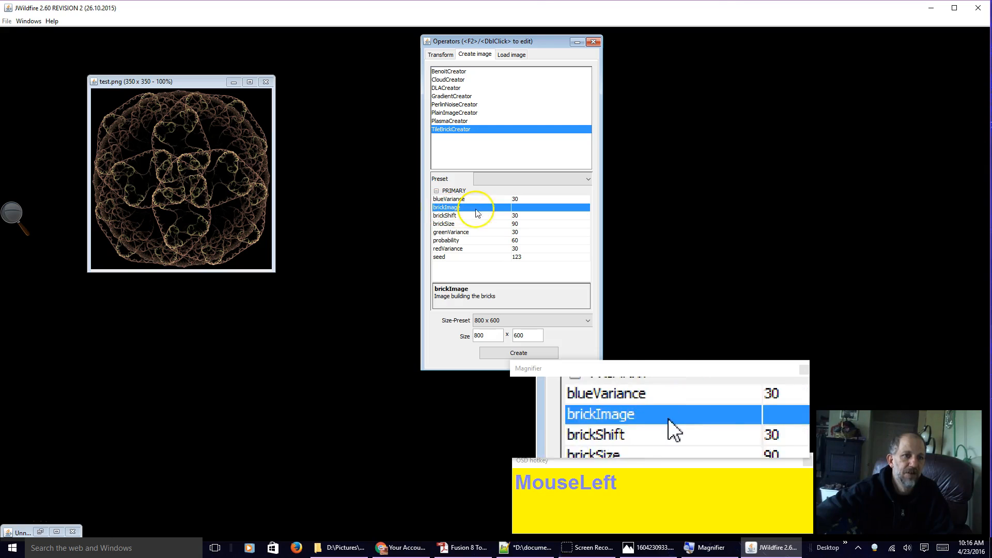
click(535, 212)
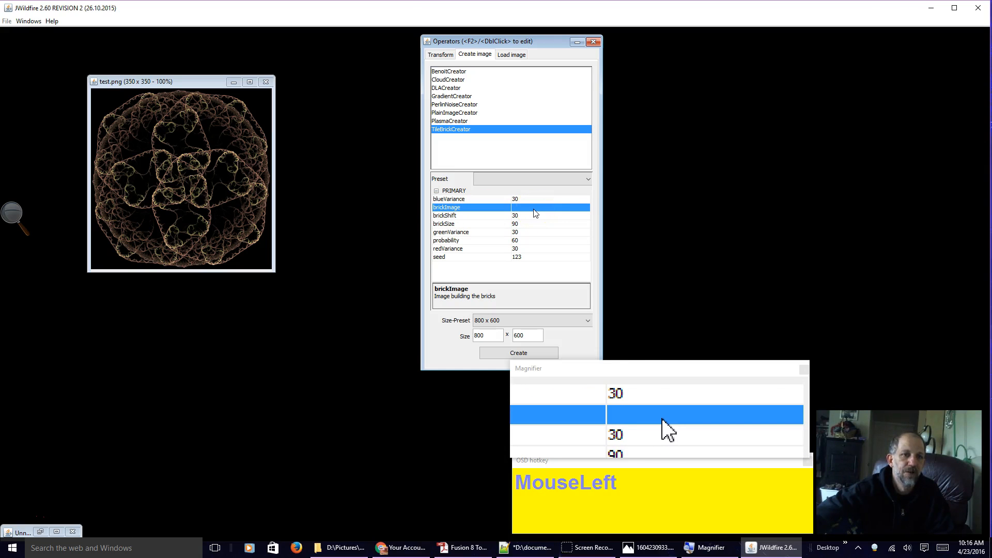
click(534, 213)
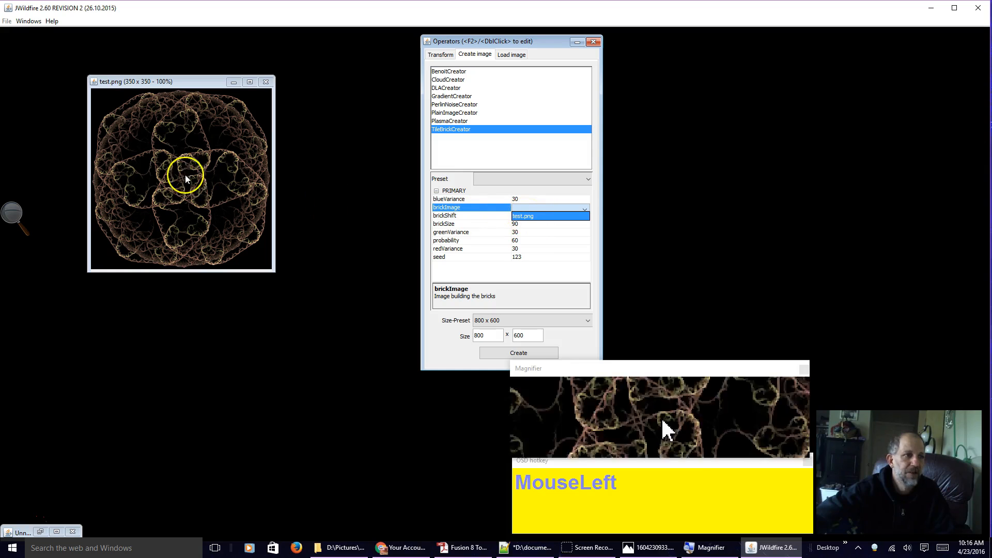
click(539, 220)
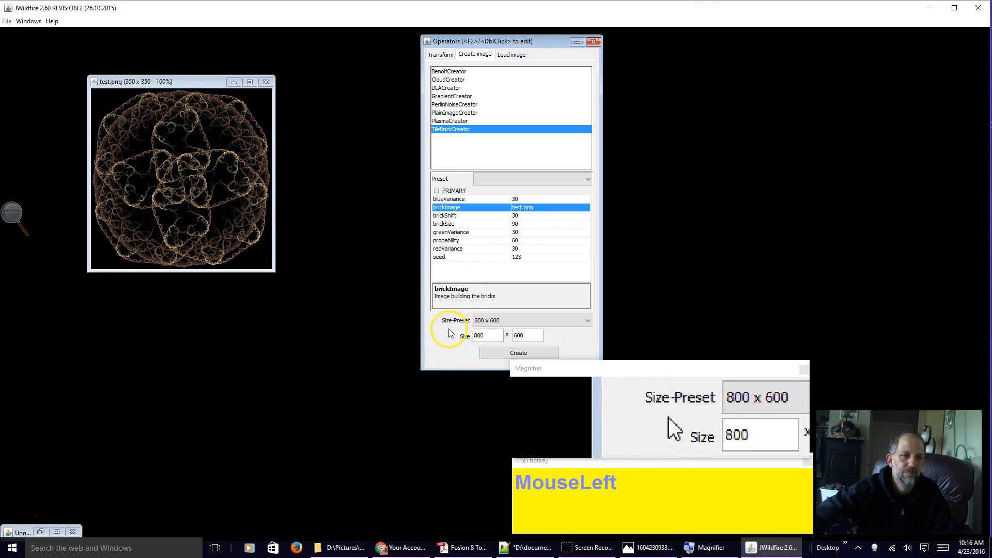
Step: Choose the 800 x 600 size preset and create the tiled brick image
click(520, 320)
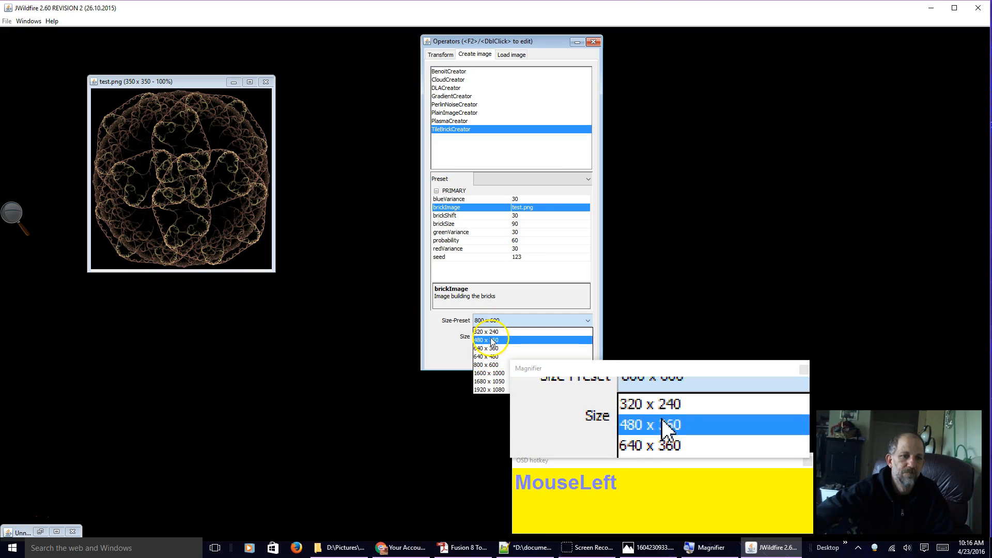
click(487, 365)
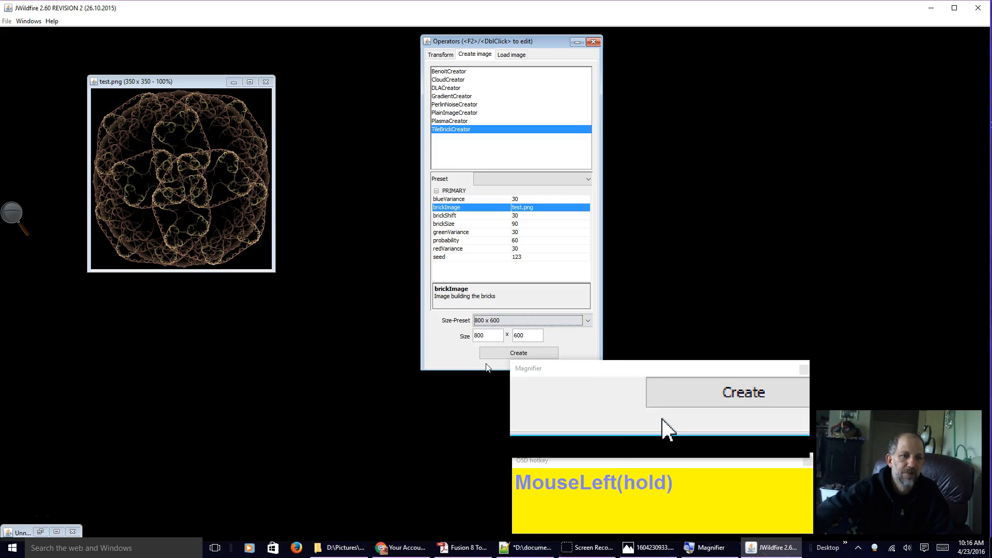
click(489, 336)
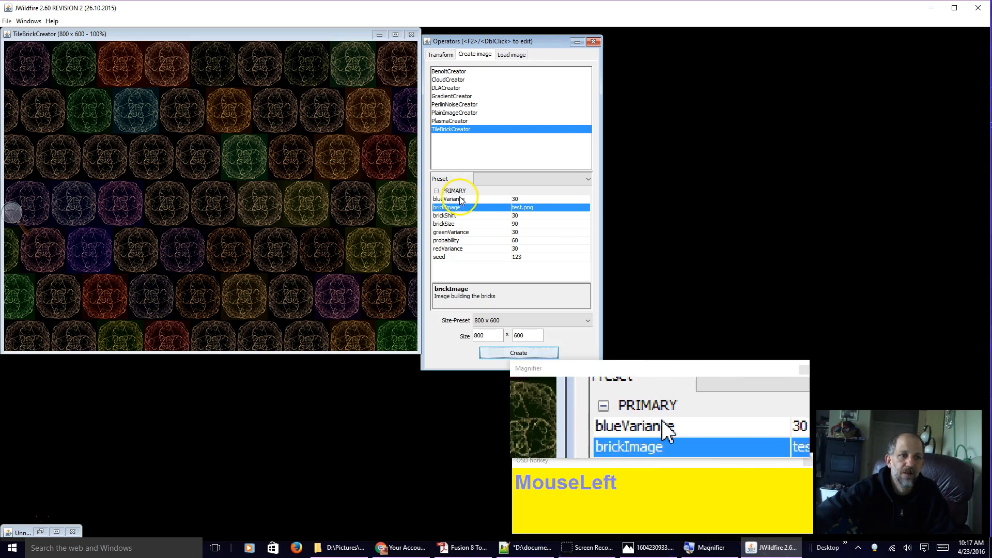
Step: Set brickShift to 1 and create another tiled image with the bricks aligned
click(540, 216)
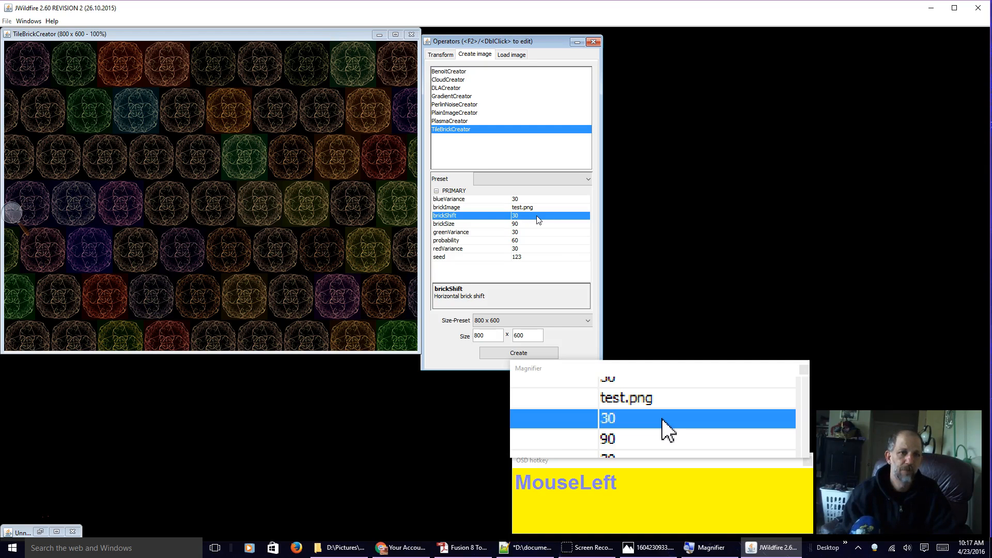
text(1)
key(BackSpace)
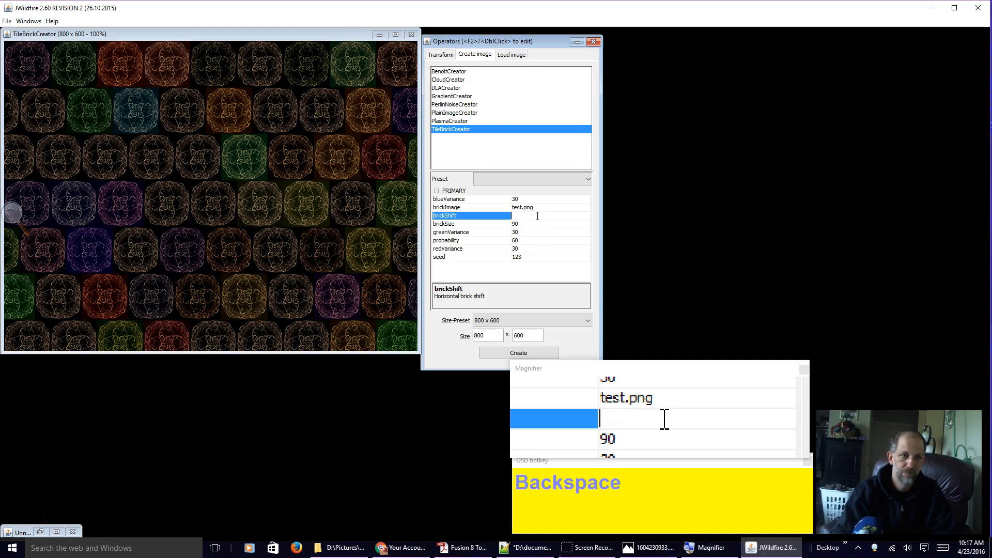
text(1)
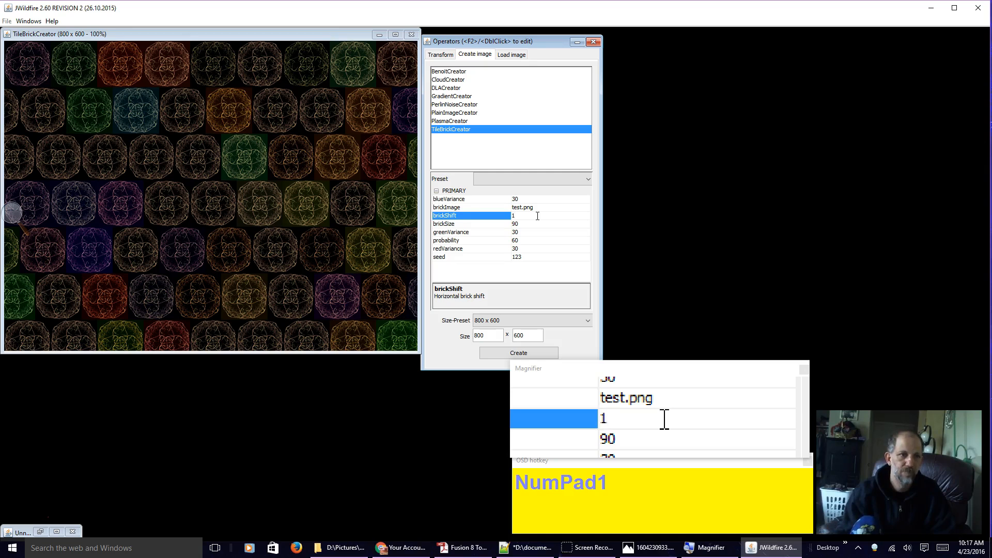
click(538, 217)
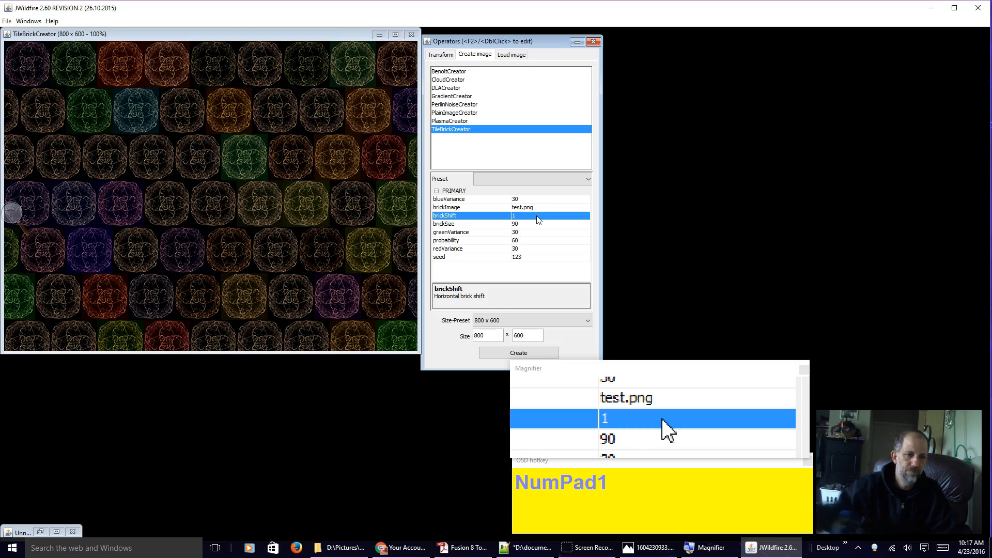
click(491, 354)
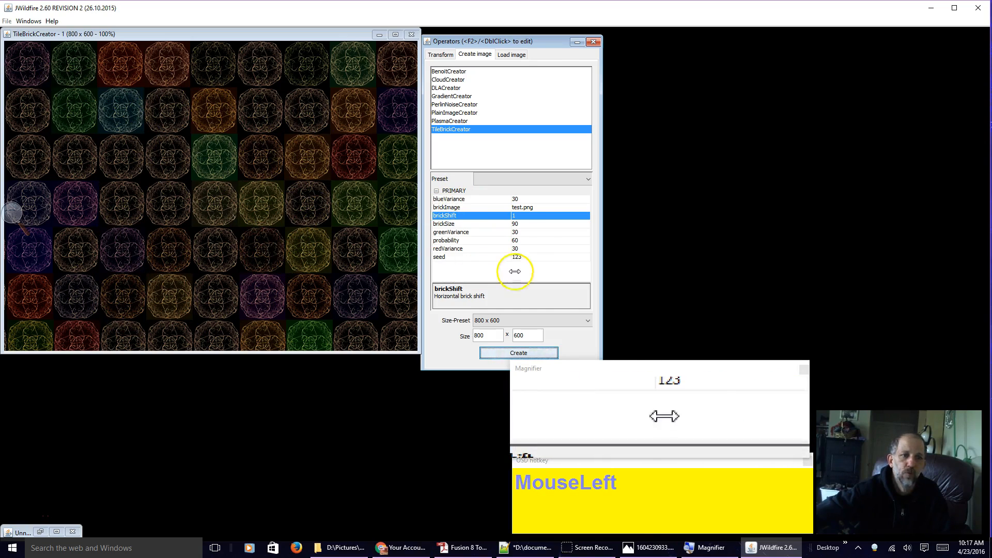
Step: Set the TileBrickCreator's blueVariance to 1
click(528, 199)
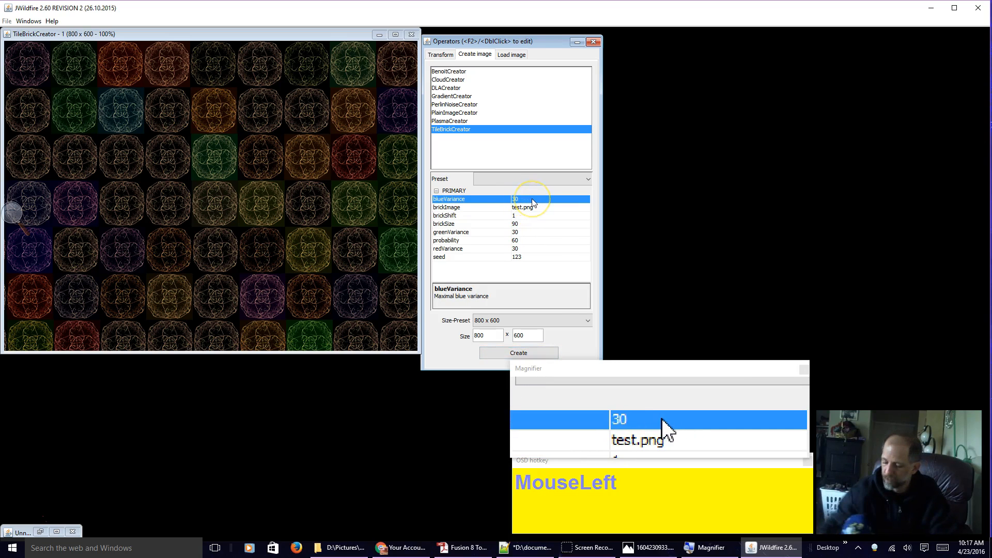
text(1)
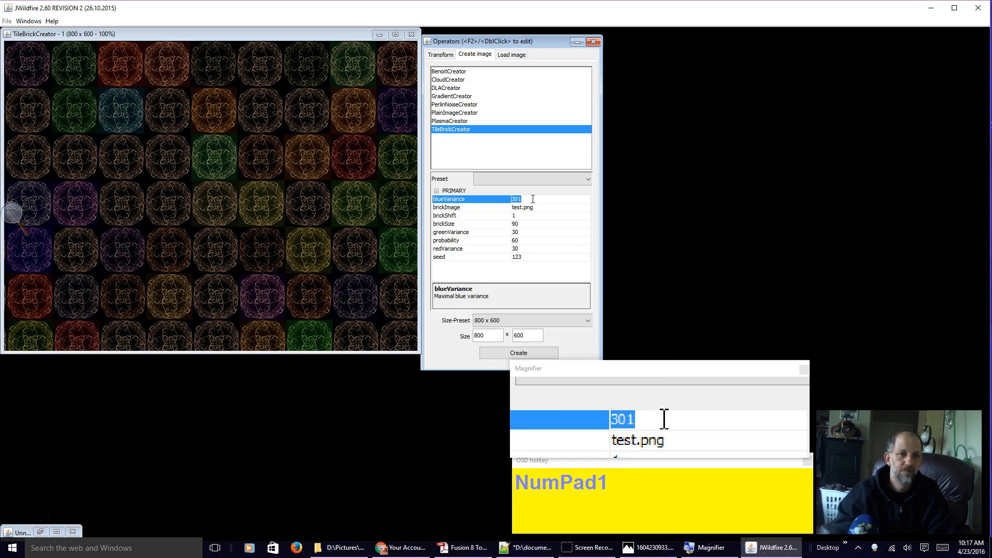
key(BackSpace)
key(BackSpace)
key(BackSpace)
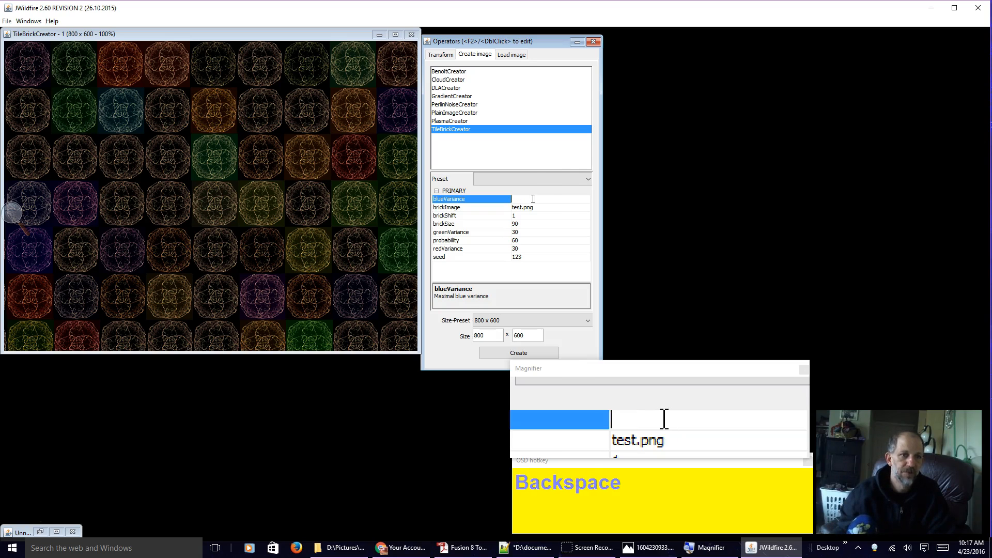
text(1)
click(531, 162)
Step: Set the TileBrickCreator's greenVariance to 1
click(524, 239)
key(F2)
double_click(530, 232)
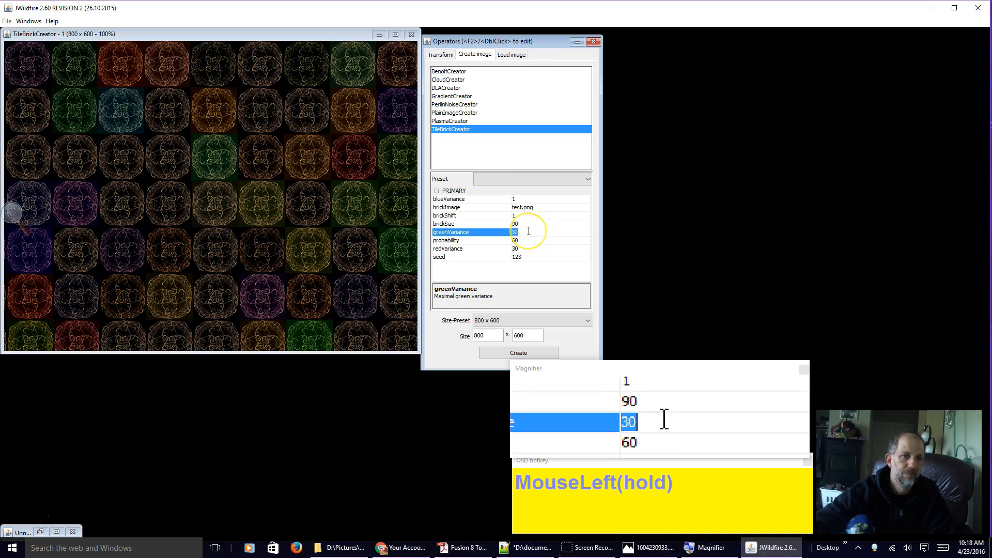
text(1)
click(529, 236)
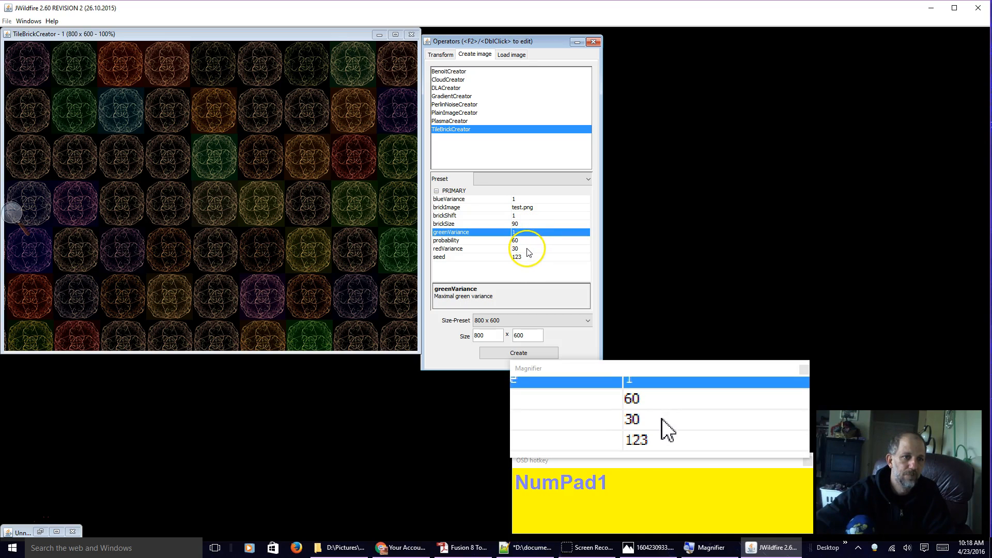
Step: Set the TileBrickCreator's redVariance to 1 and create a tiled image from the new colour variances
double_click(528, 248)
text(1)
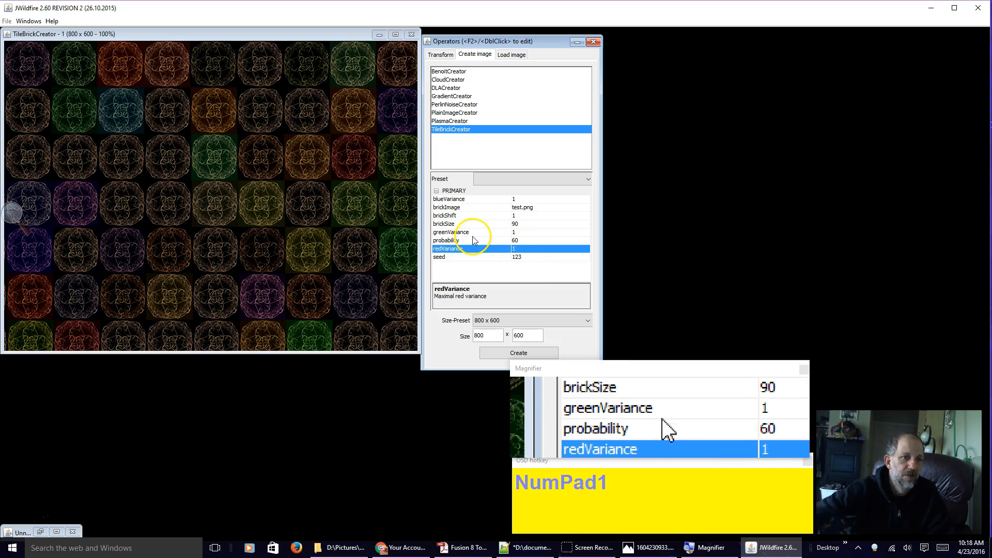
click(486, 354)
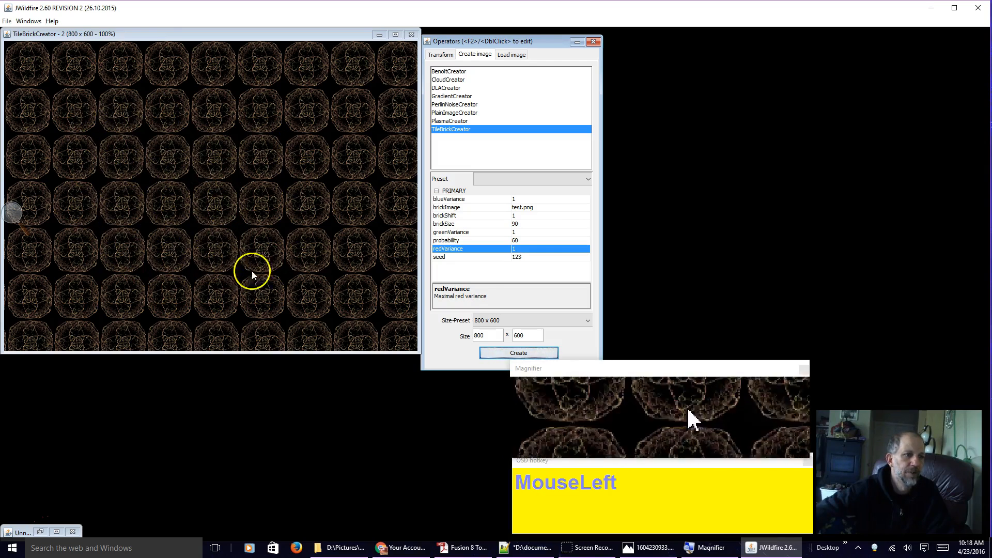
Step: Set brickSize to 80 and create the tiled image with the smaller bricks
click(530, 227)
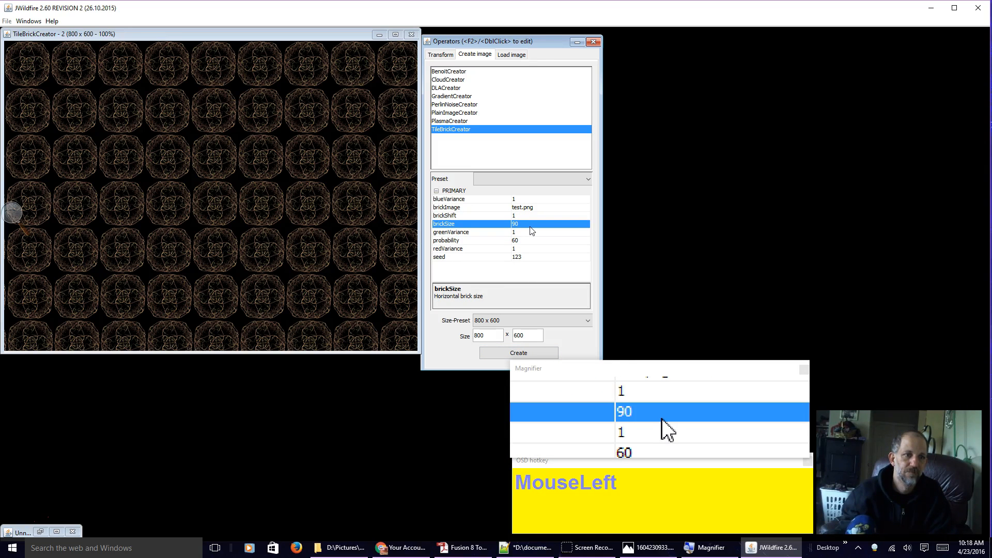
text(0)
click(519, 353)
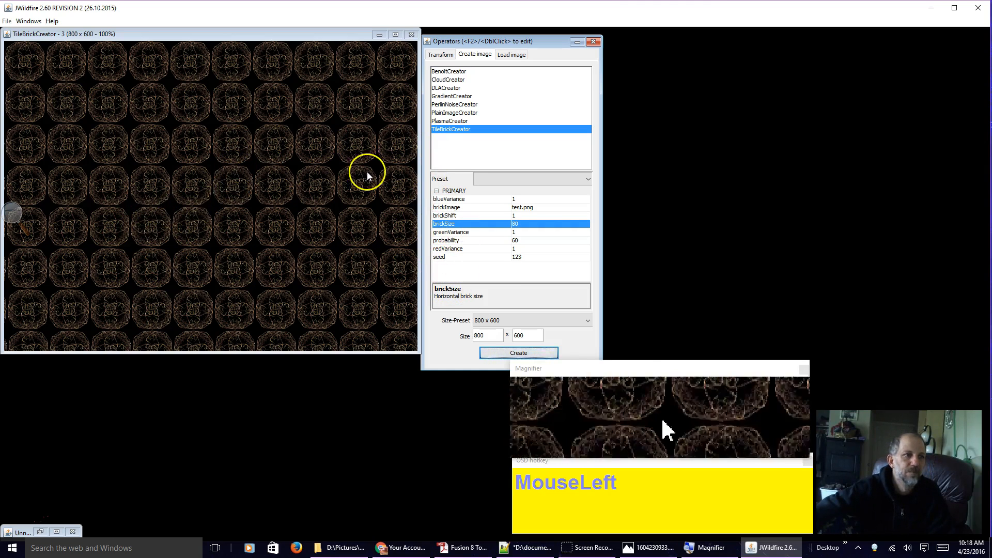
Step: Create another tiled image without changing the seed and move its window away from the previous one
double_click(534, 263)
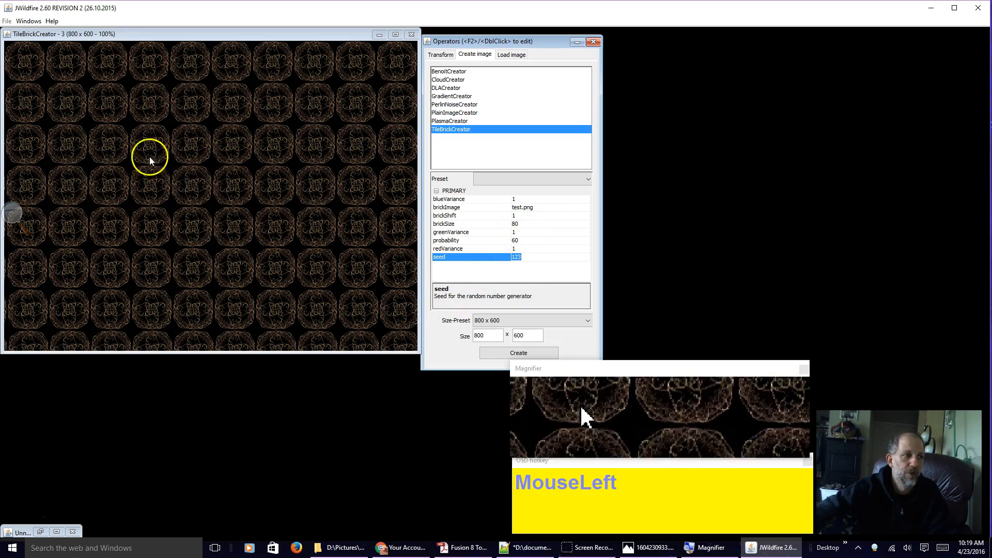
click(493, 356)
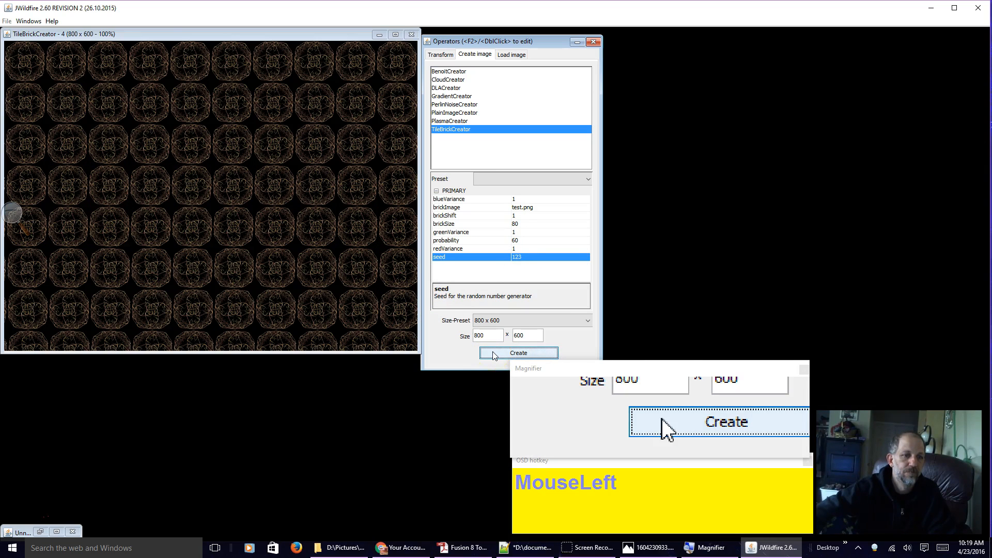
click(157, 36)
drag(157, 36, 234, 58)
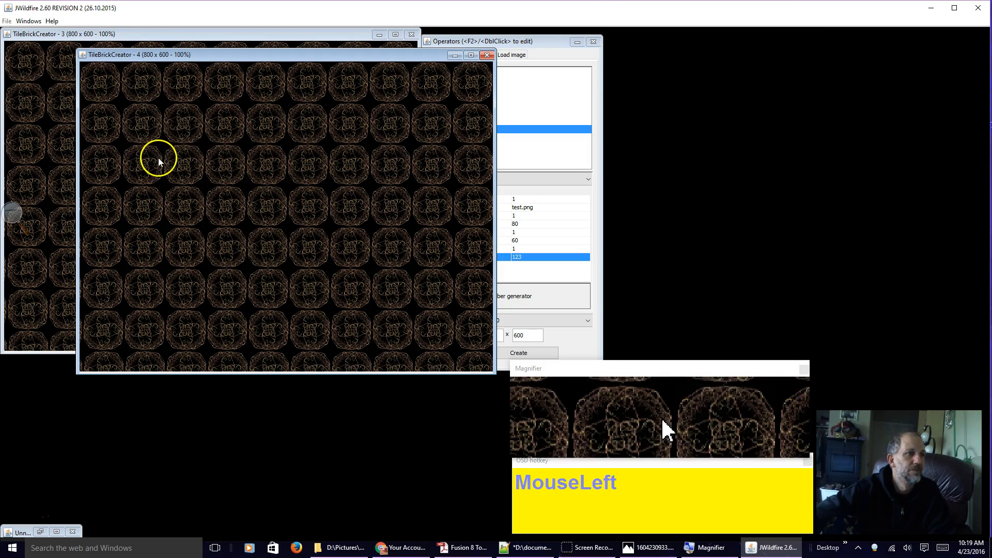
click(7, 20)
click(284, 61)
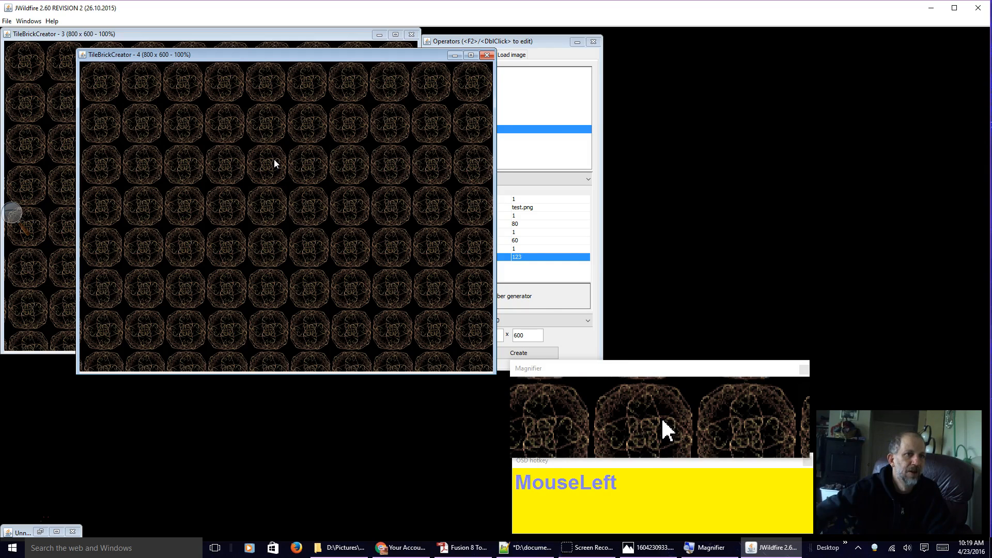
Step: Create one more tiled image from the current TileBrickCreator settings and place its window in front of the others
click(548, 354)
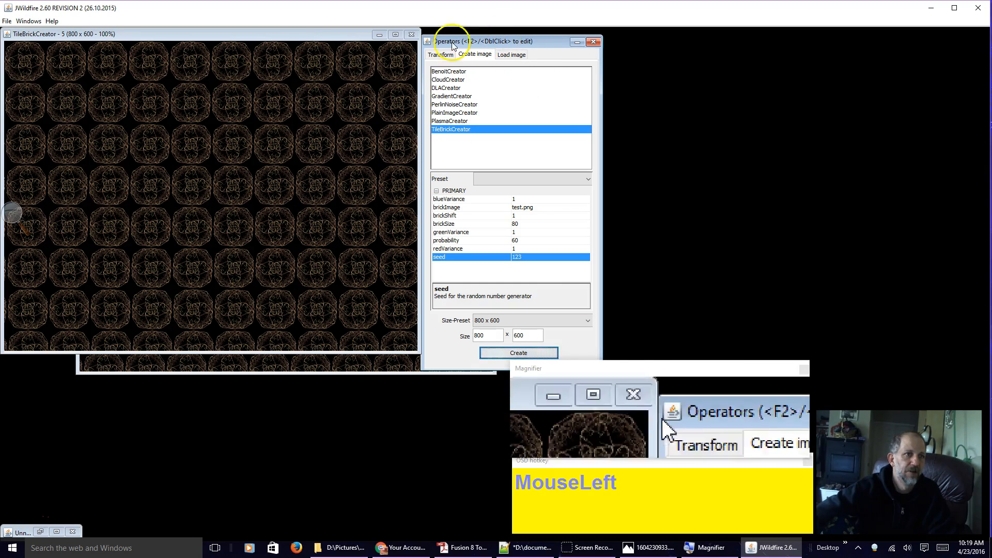
click(231, 111)
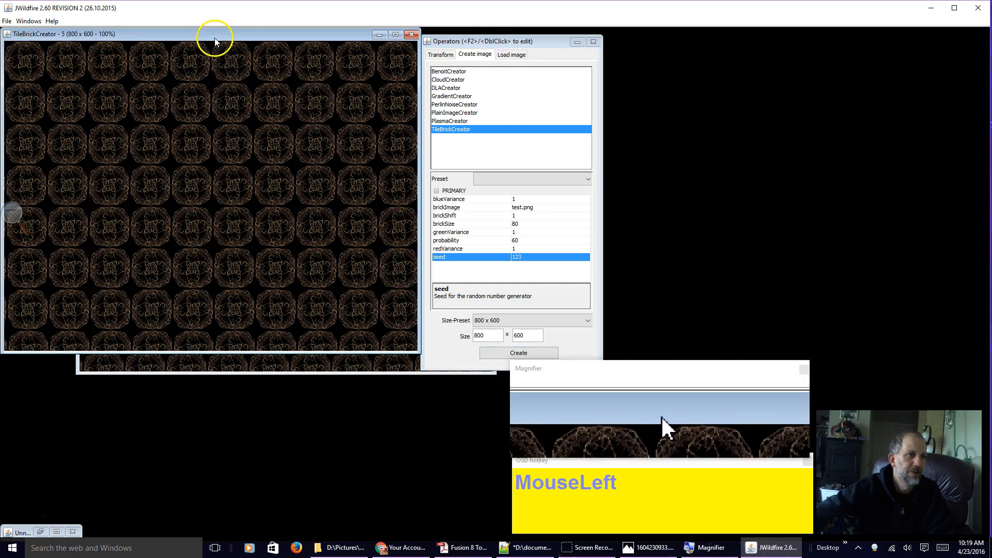
drag(215, 37, 306, 61)
Step: Save the newest tiled image as test1 in the 4April folder
click(8, 21)
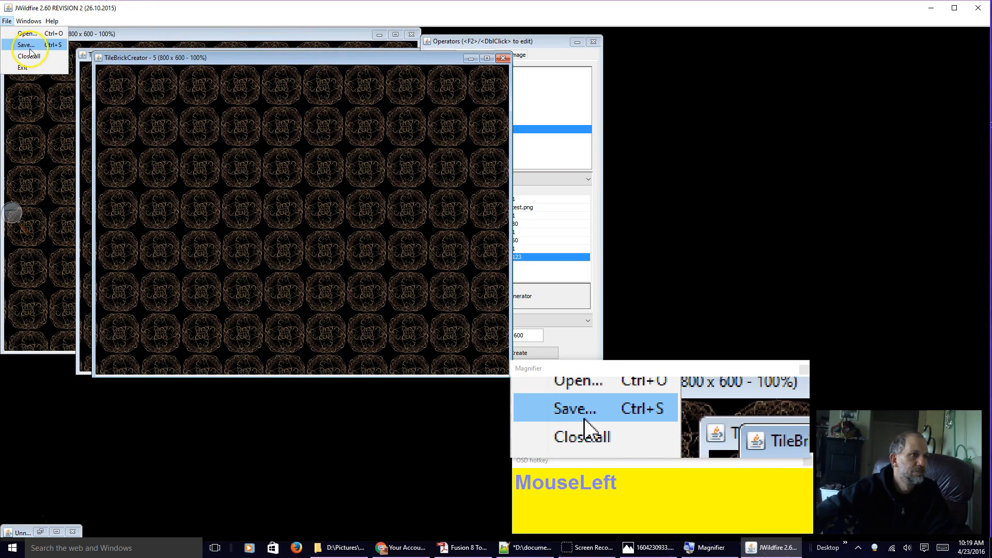
click(28, 45)
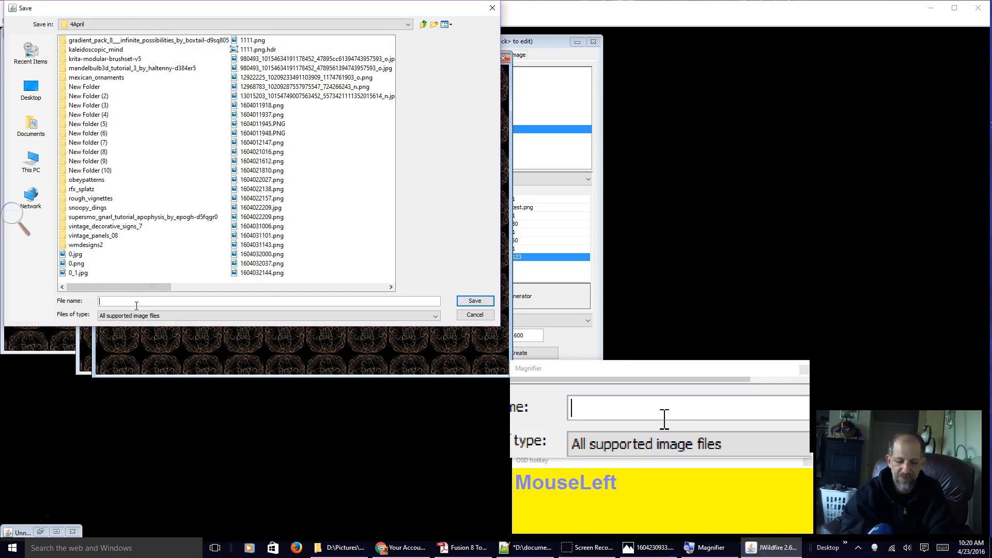
text(tw)
key(BackSpace)
text(est1)
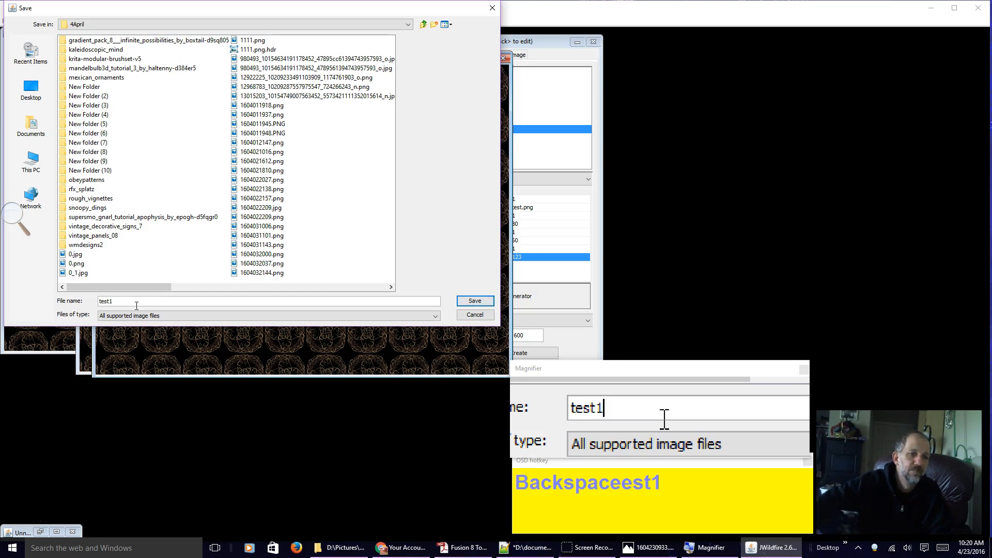
click(486, 302)
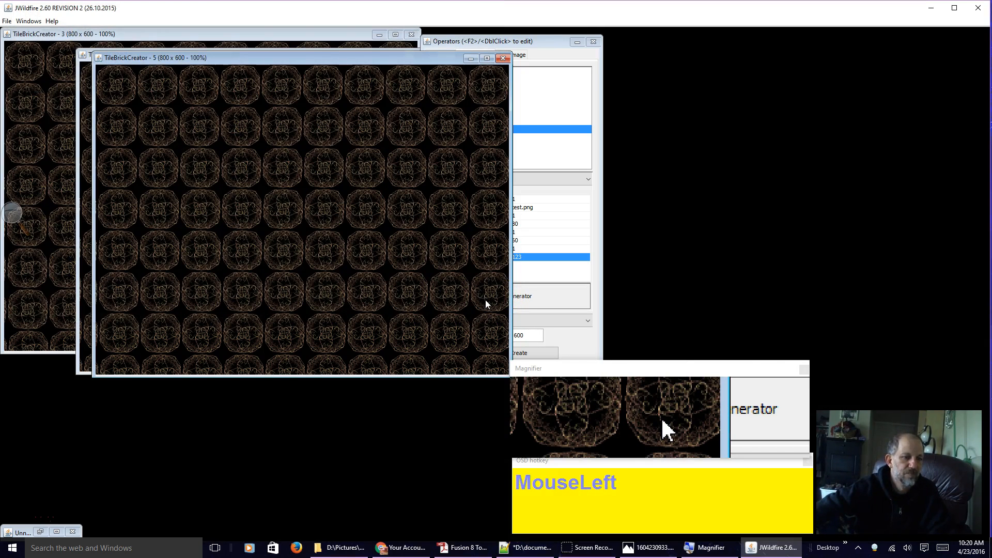
Step: View the saved test1.png from the 4April folder in Photos, close it and switch back to JWildfire
click(331, 546)
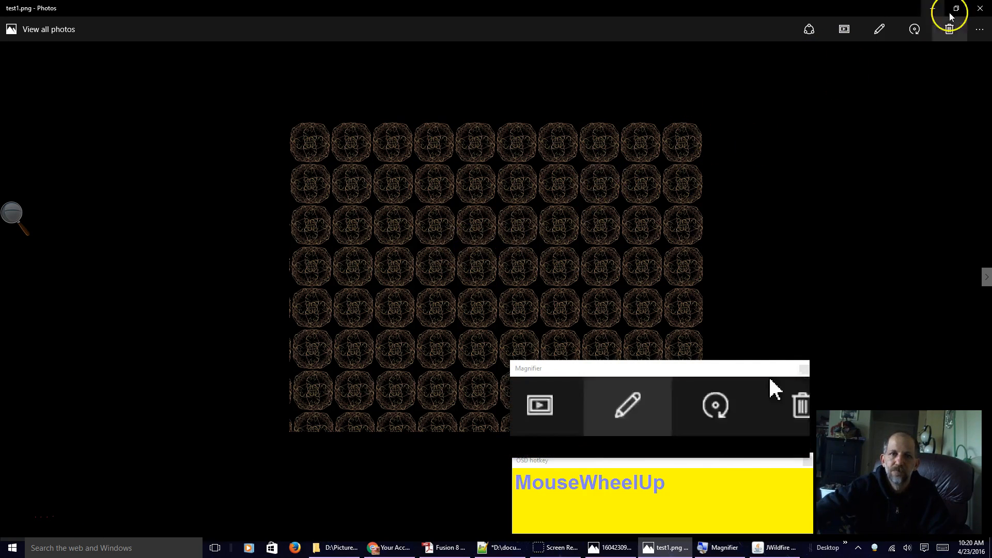
click(982, 9)
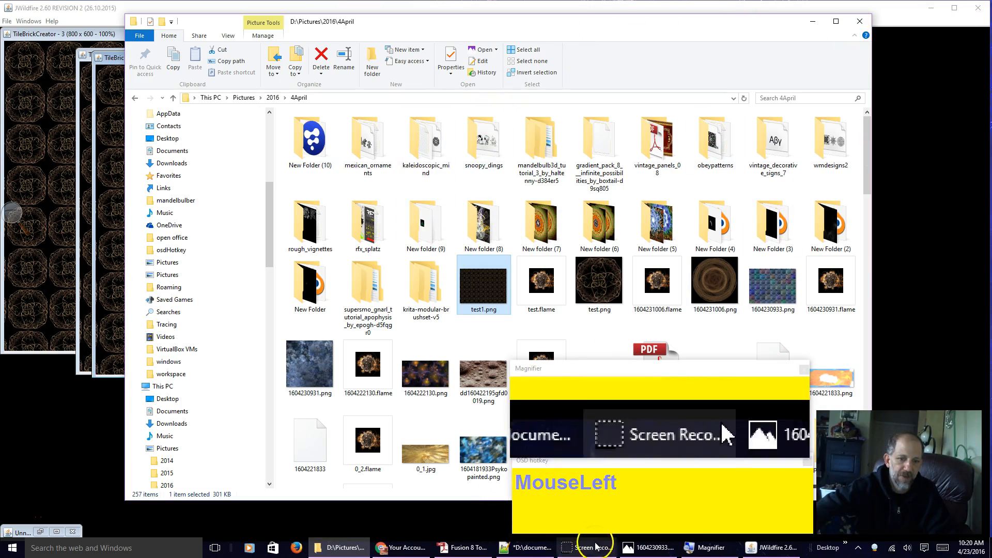
click(770, 549)
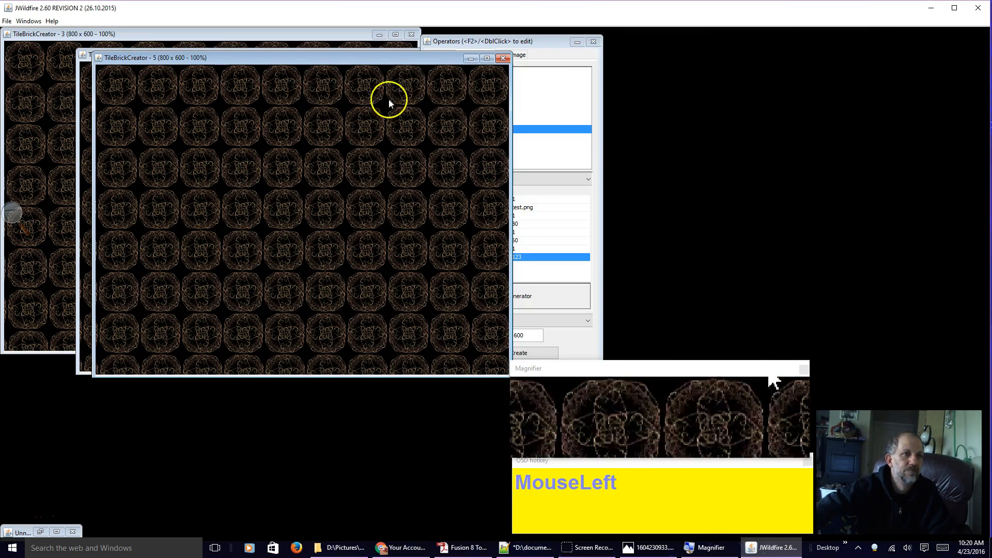
Step: Close the Operators window, all the tiled images and the test.png image
click(503, 58)
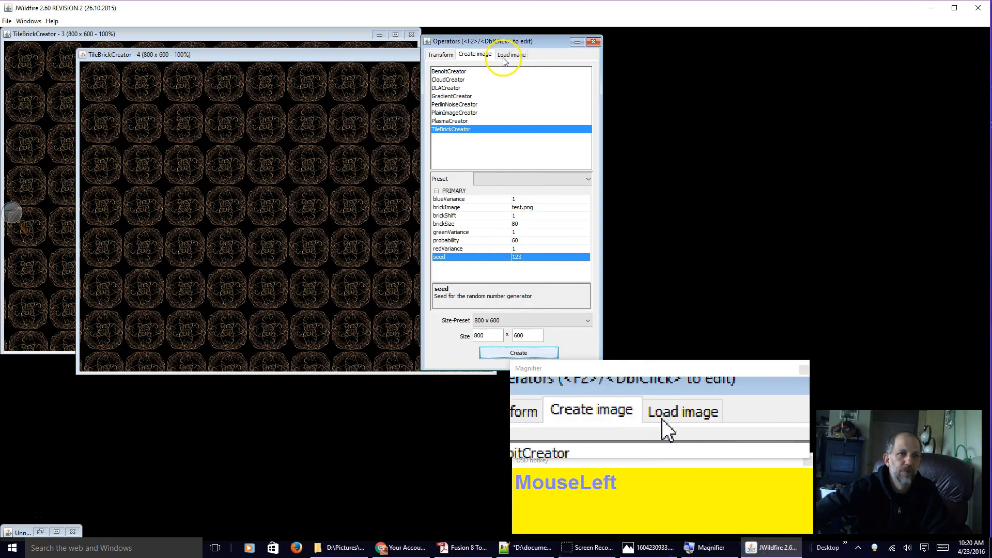
click(593, 42)
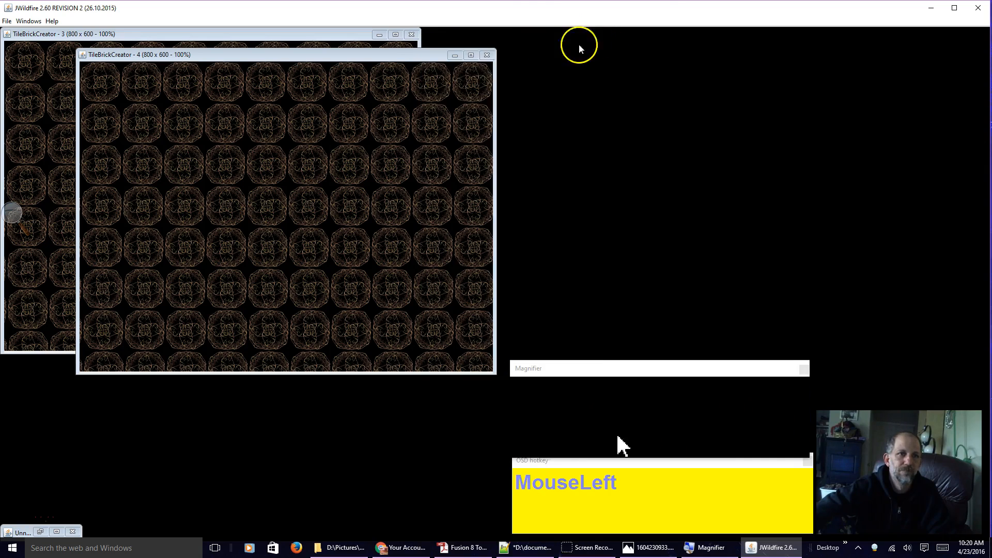
click(486, 56)
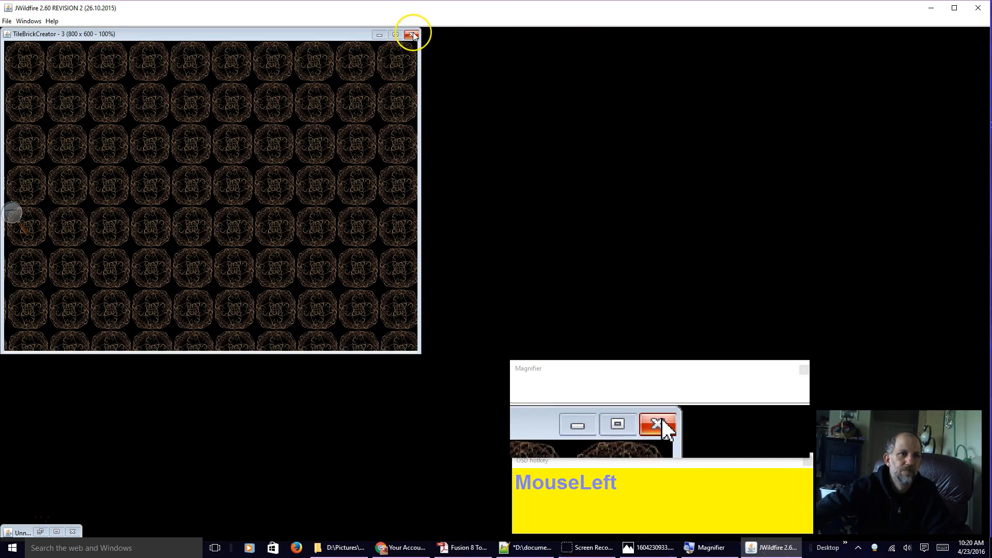
click(411, 34)
click(414, 34)
click(413, 33)
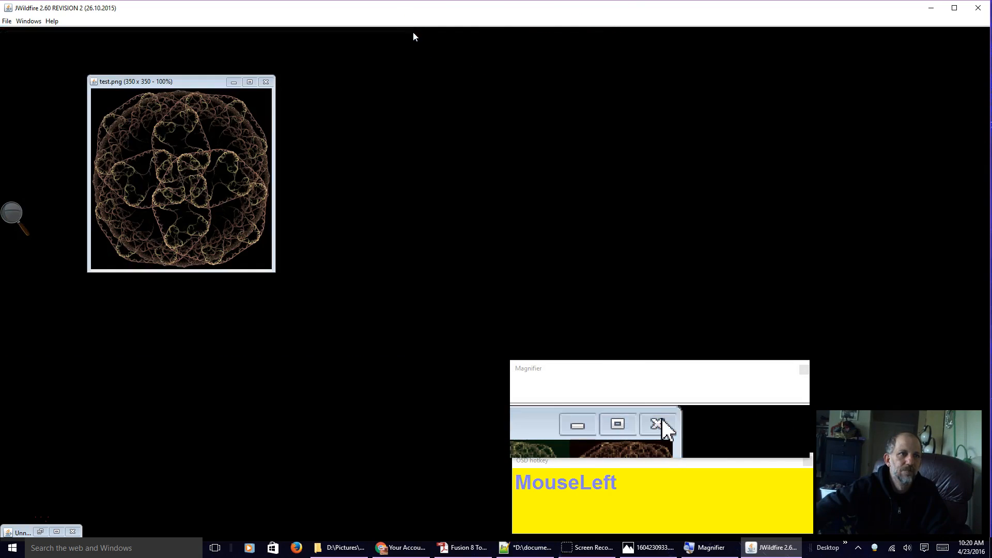
click(269, 81)
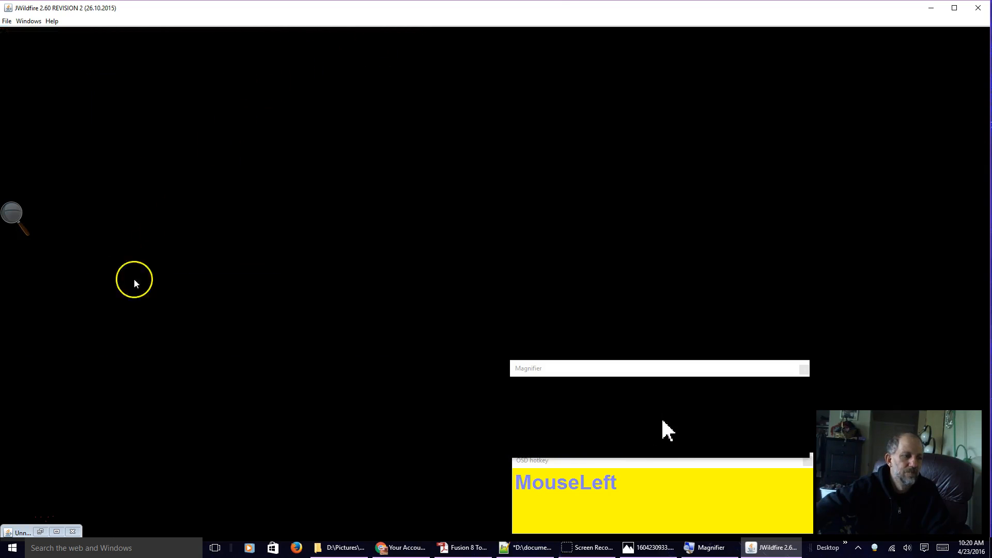
Step: Restore the minimized flame editor and start a flame from scratch at the 2048x650 resolution
click(55, 532)
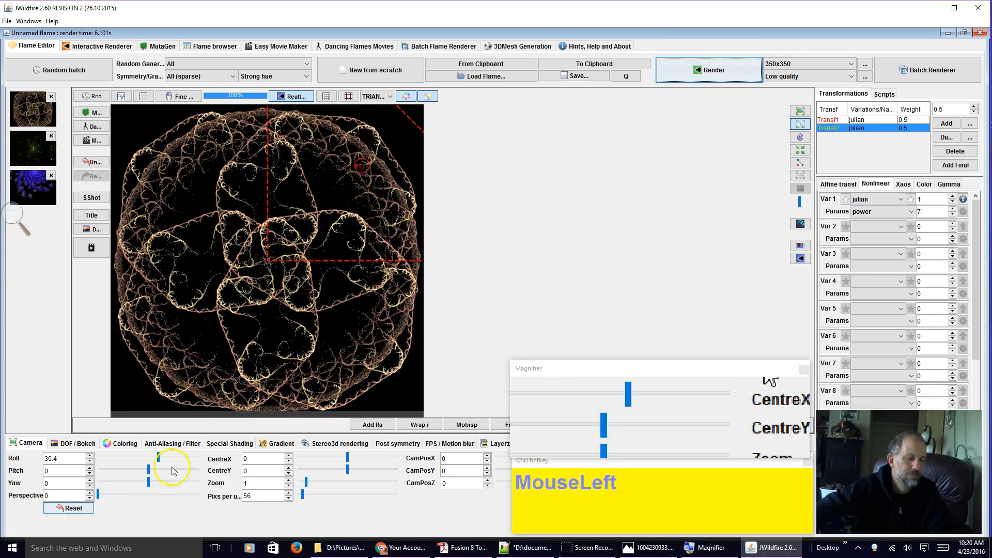
click(382, 69)
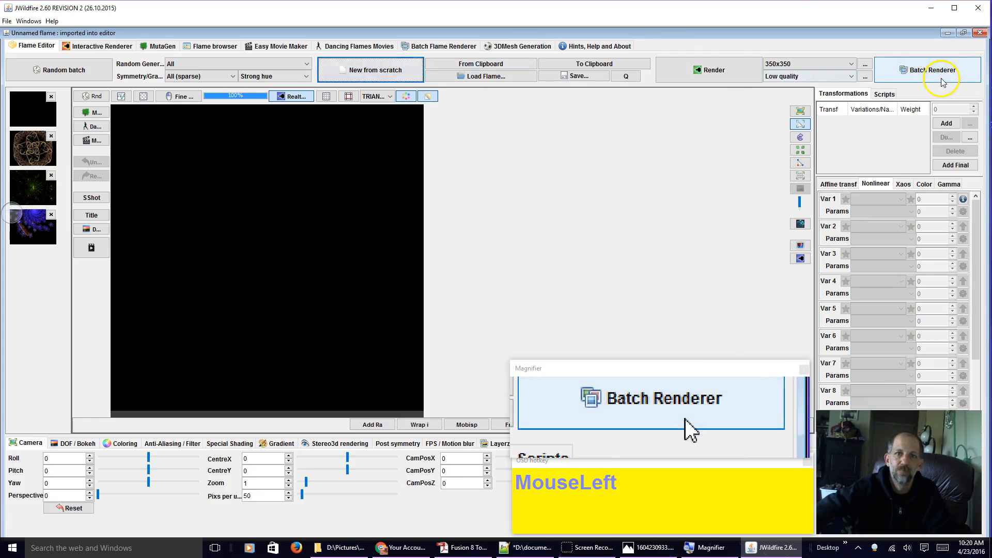
click(815, 68)
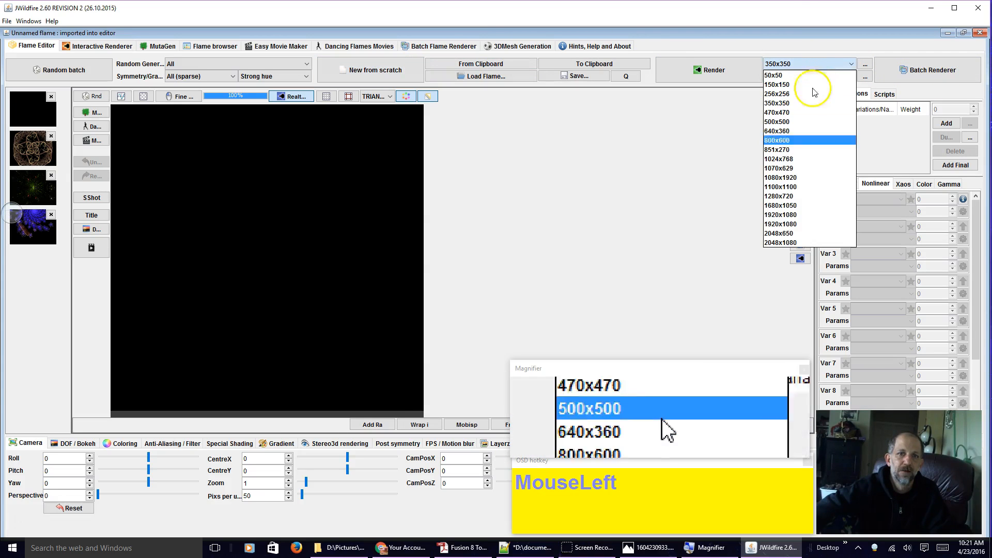
click(797, 234)
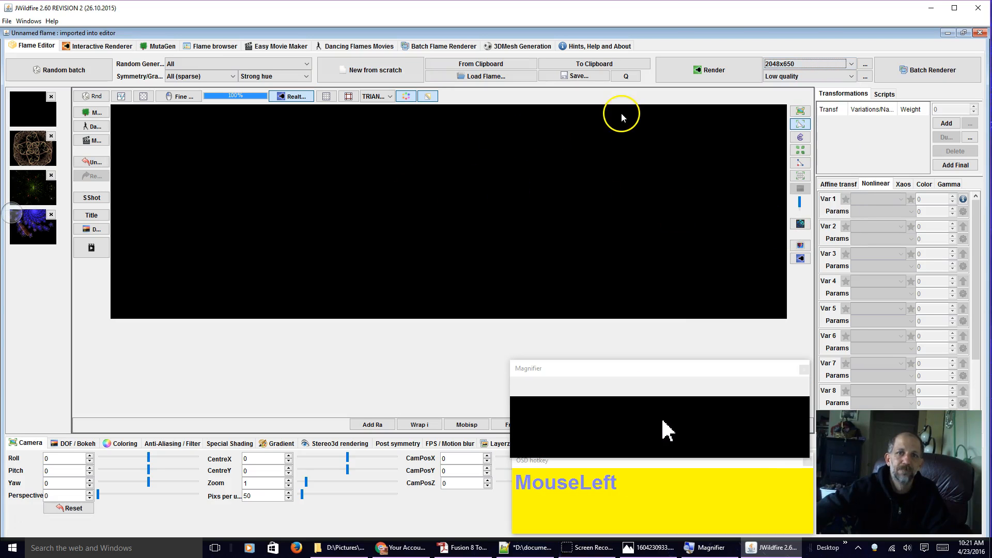
Step: Add a transform to the blank flame and set its first variation to square
click(949, 126)
click(872, 201)
scroll(873, 238, down, 15)
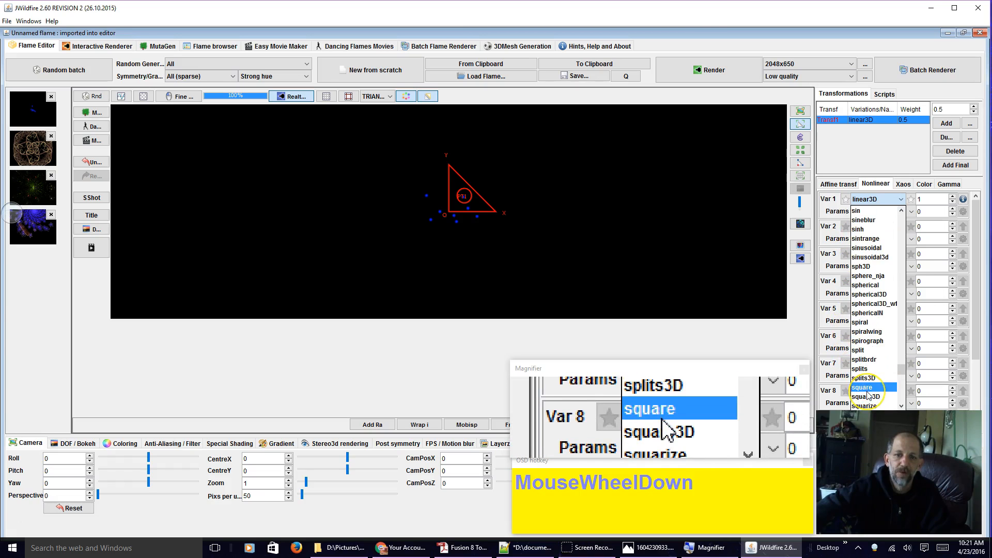
click(866, 391)
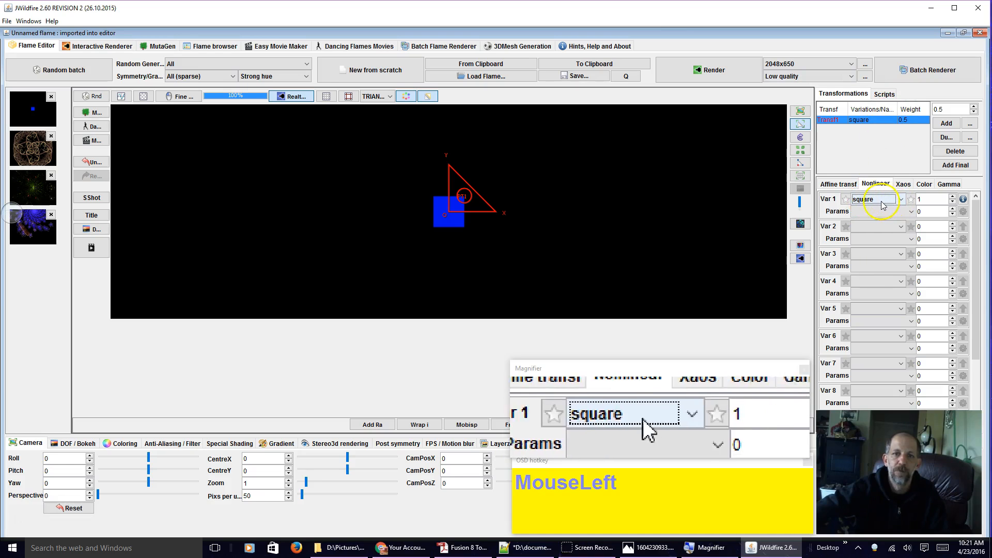
Step: Assign the post_colormap variation as the transform's second variation
click(876, 227)
scroll(867, 263, down, 20)
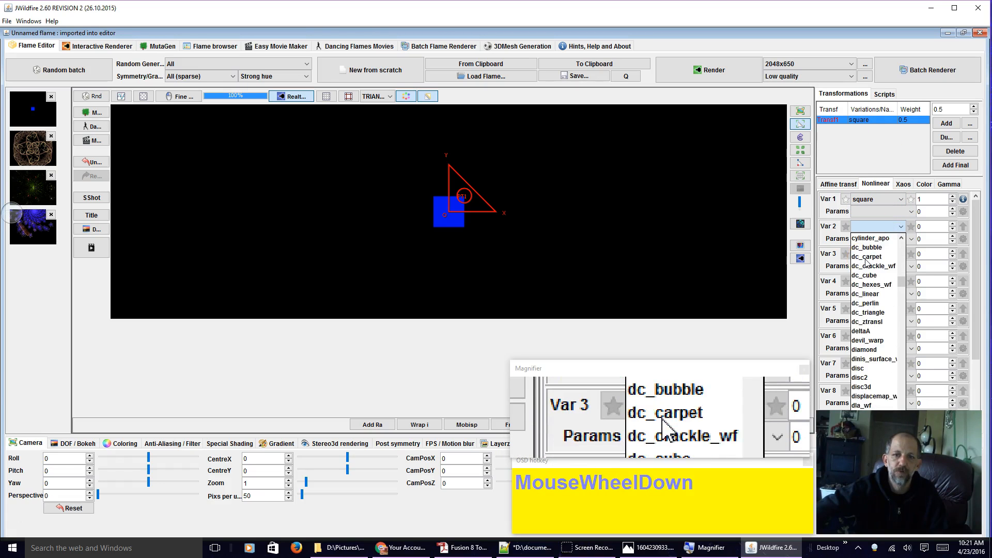
scroll(867, 264, down, 20)
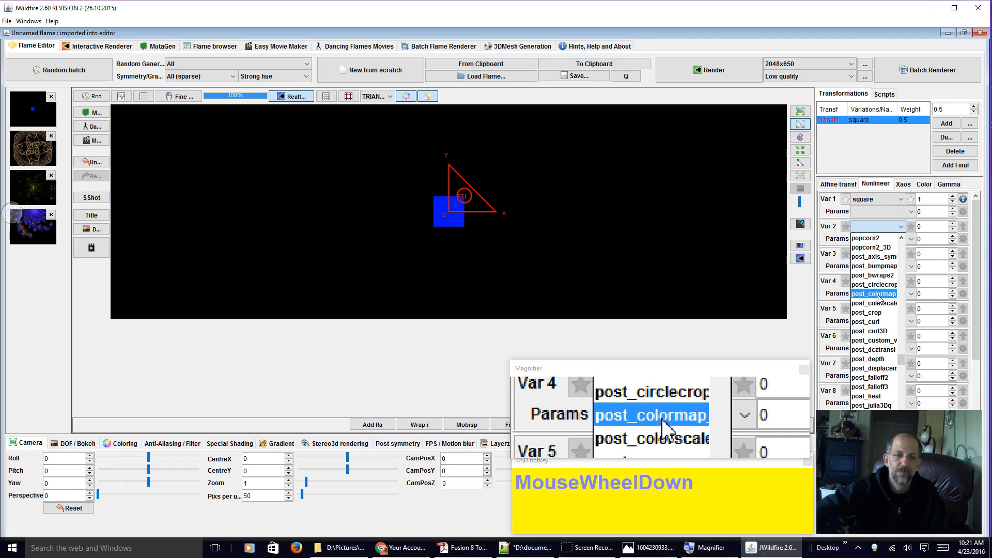
click(864, 297)
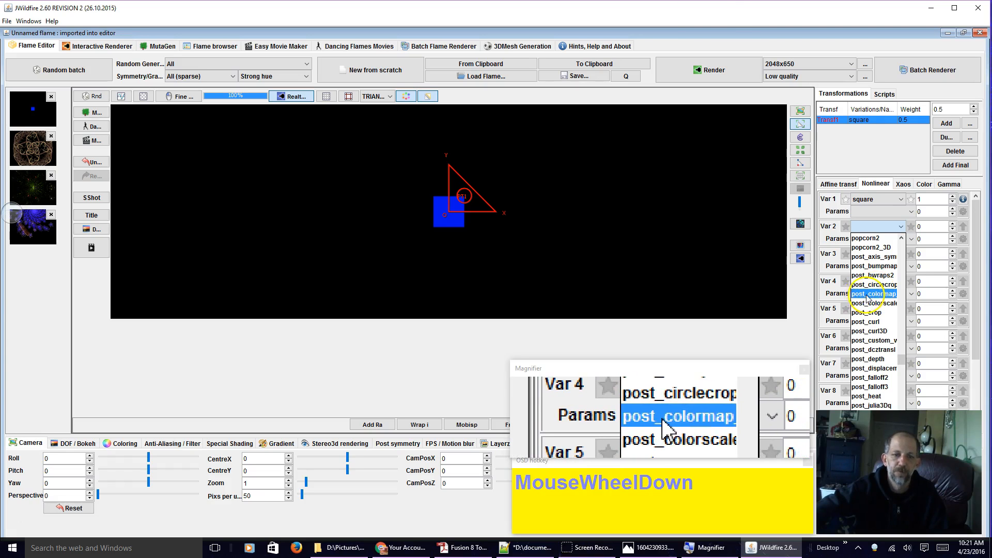
click(872, 298)
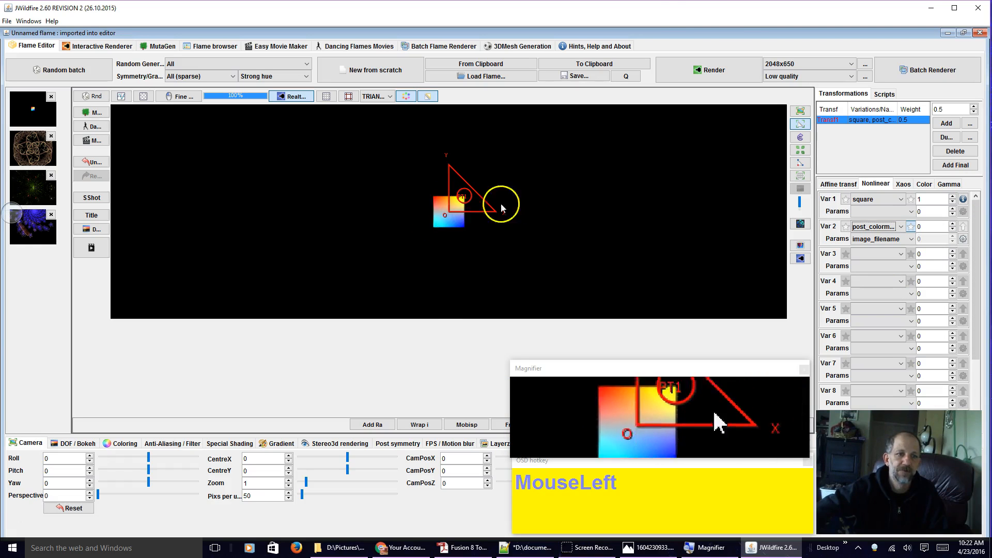
Step: Load test1.png from the 4April folder as the image of the post_colormap variation
click(963, 239)
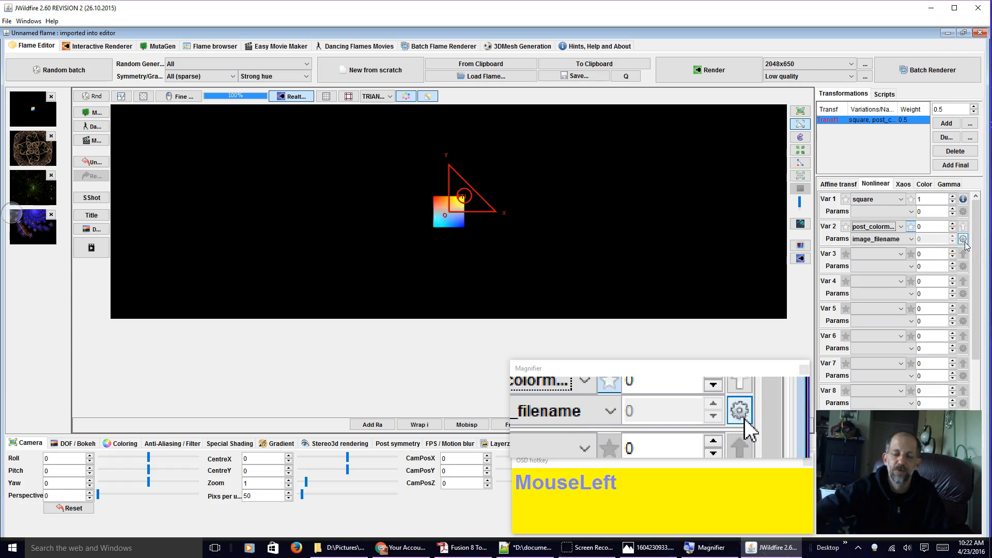
click(964, 241)
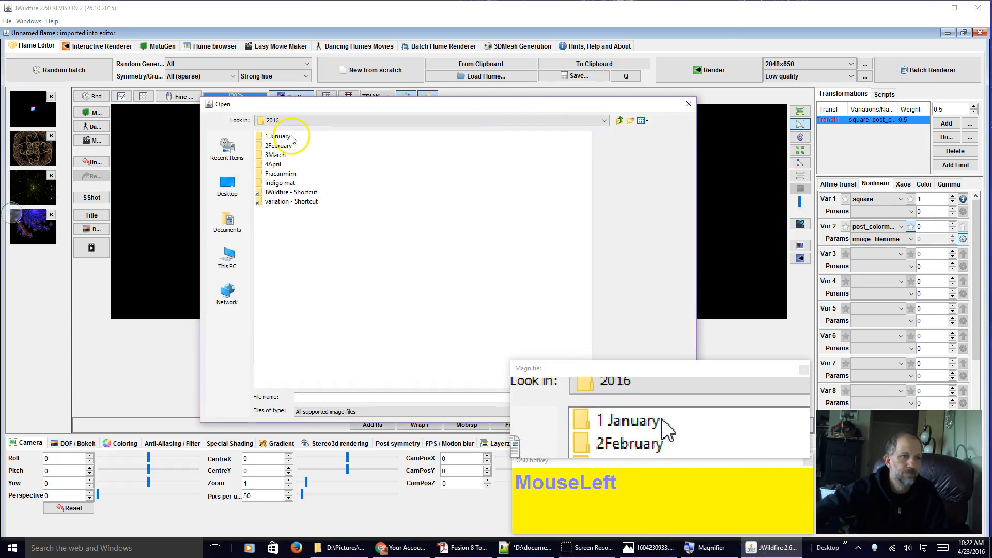
double_click(272, 164)
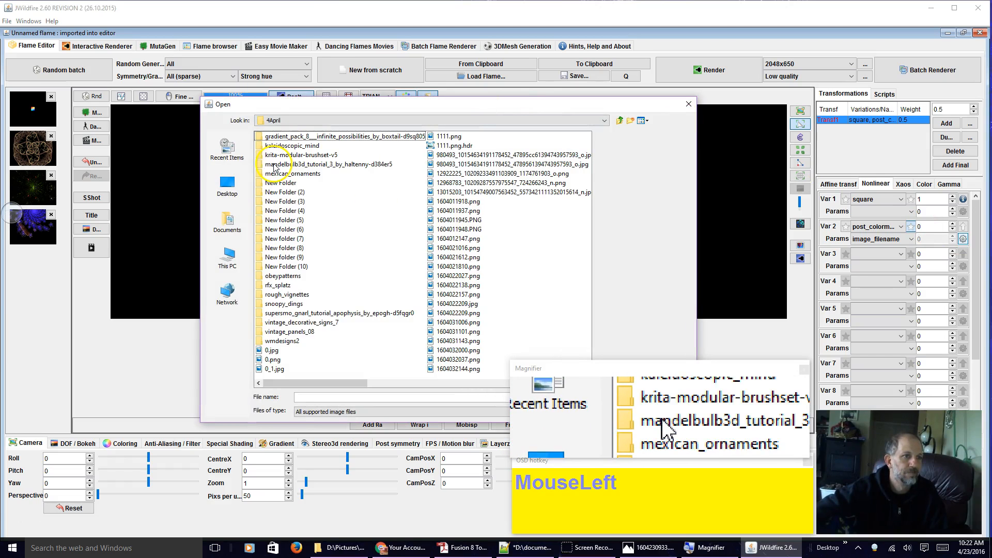
scroll(411, 261, down, 3)
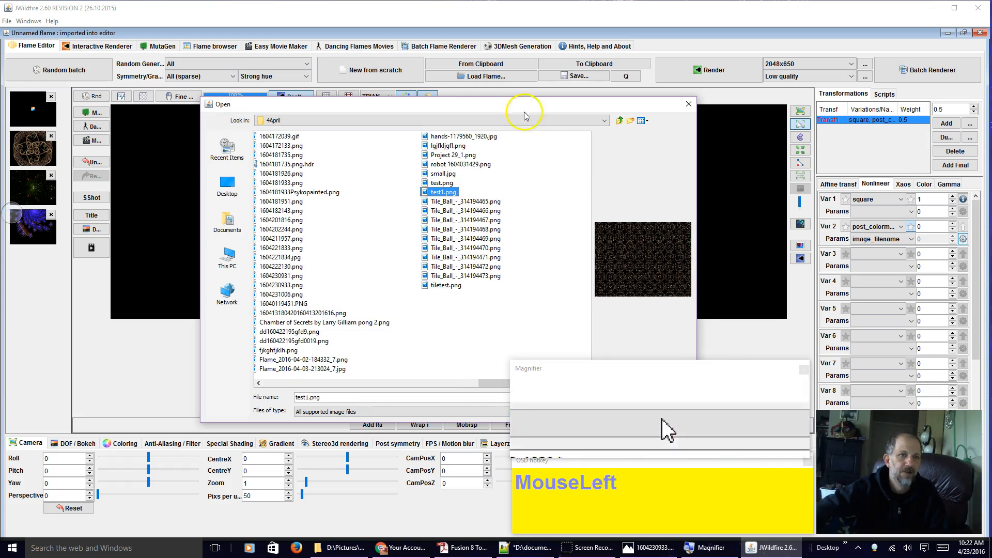
drag(517, 109, 317, 85)
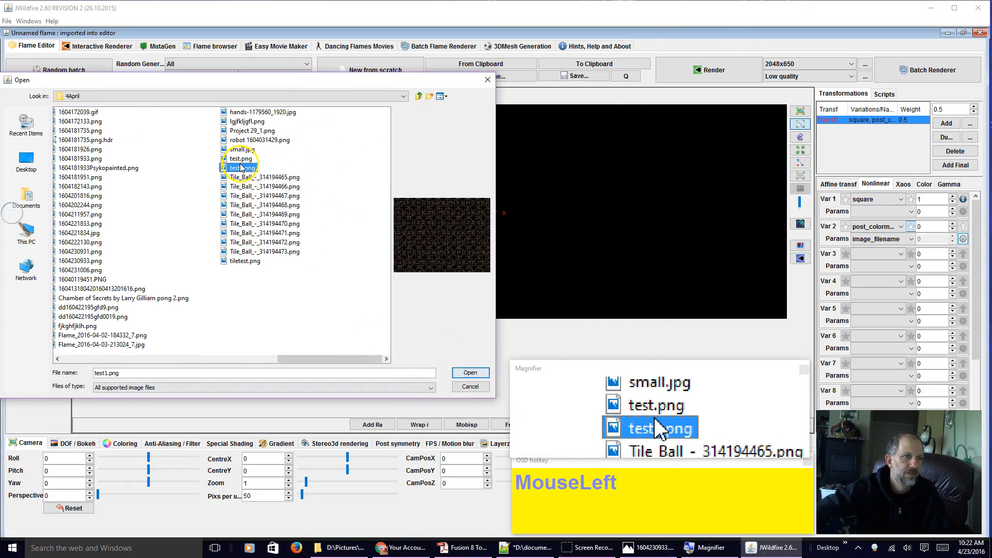
click(469, 373)
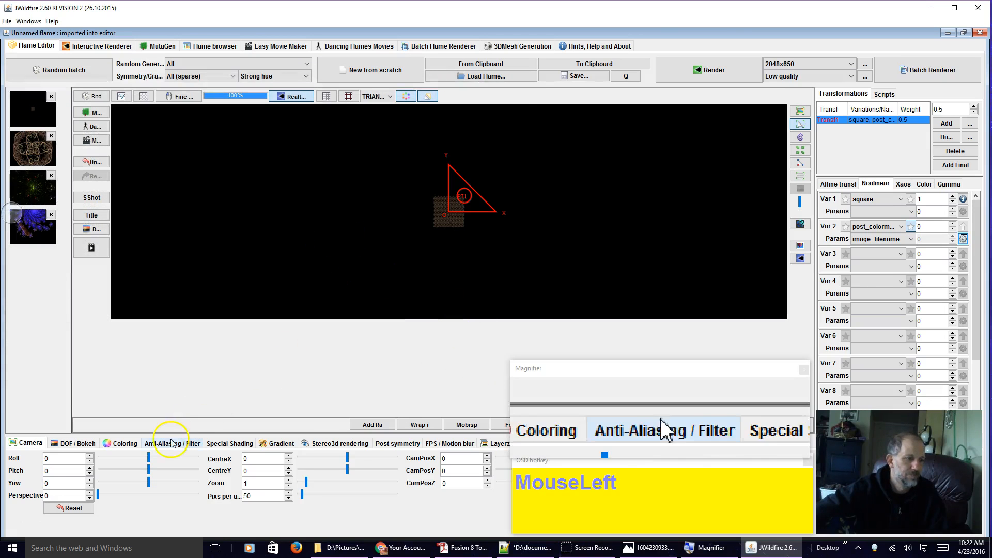
Step: Raise the flame's brightness to about 73.44
click(129, 443)
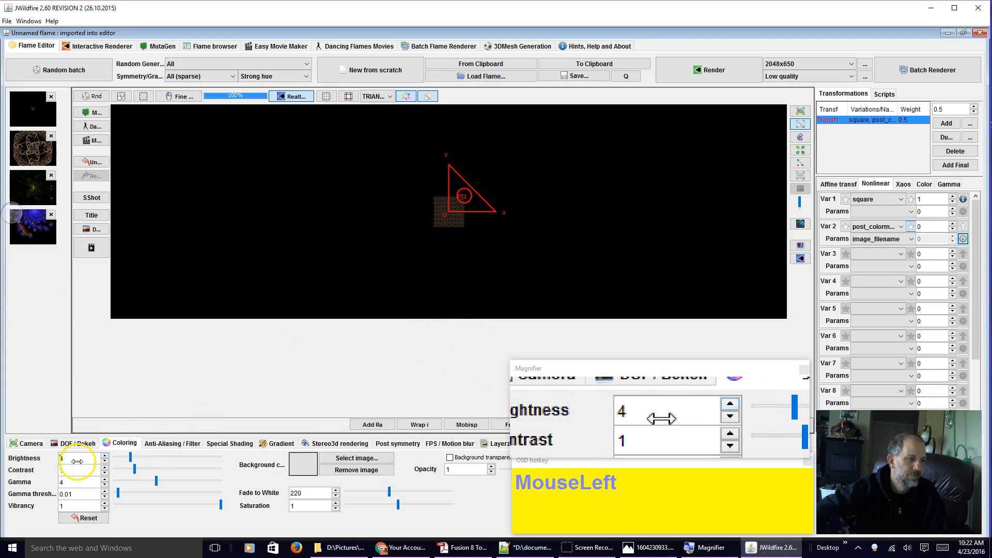
drag(79, 460, 697, 305)
drag(73, 460, 914, 387)
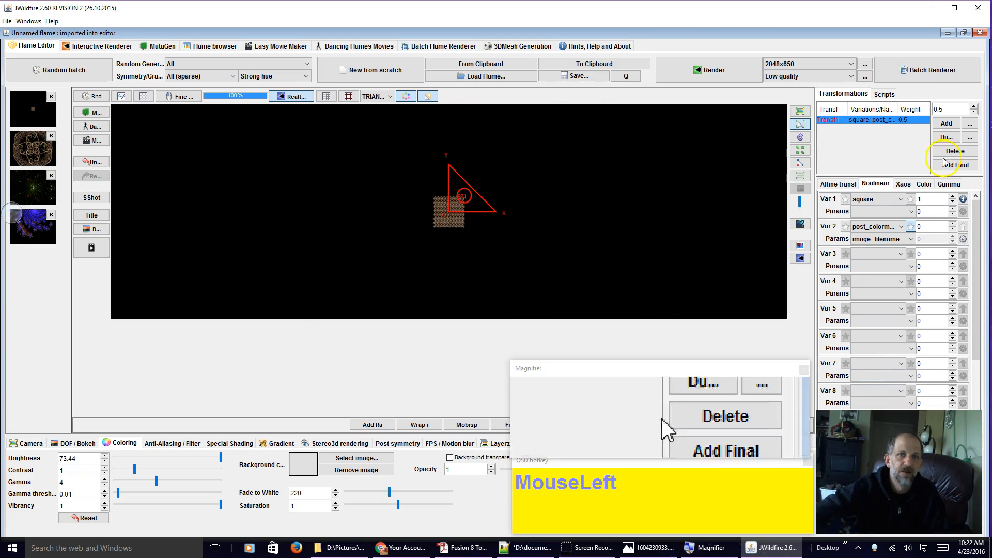
Step: Enlarge the square transform's post triangle to a scale of about 6.61 and shift it left to an O1 offset of about -1.45
click(838, 184)
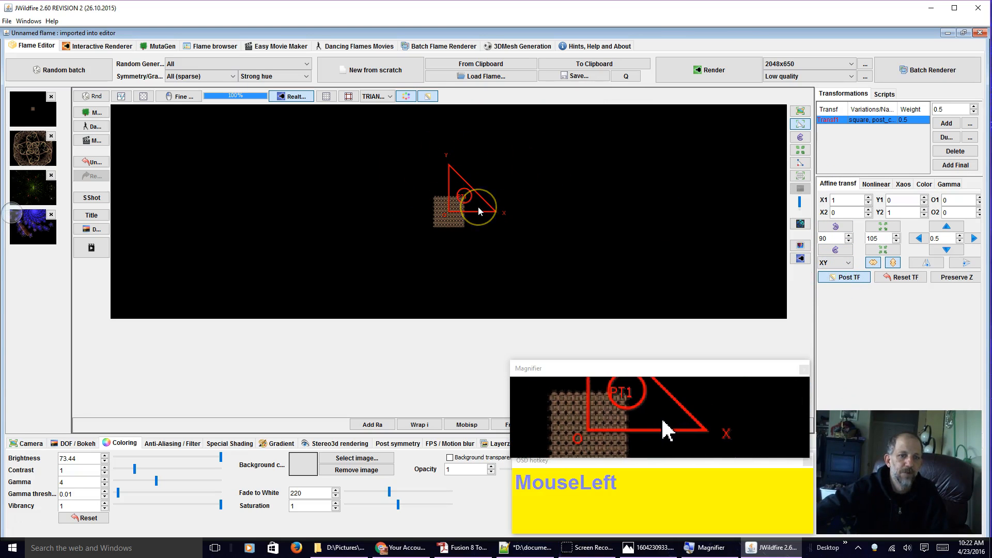
scroll(478, 211, up, 7)
scroll(479, 210, up, 9)
scroll(479, 210, up, 3)
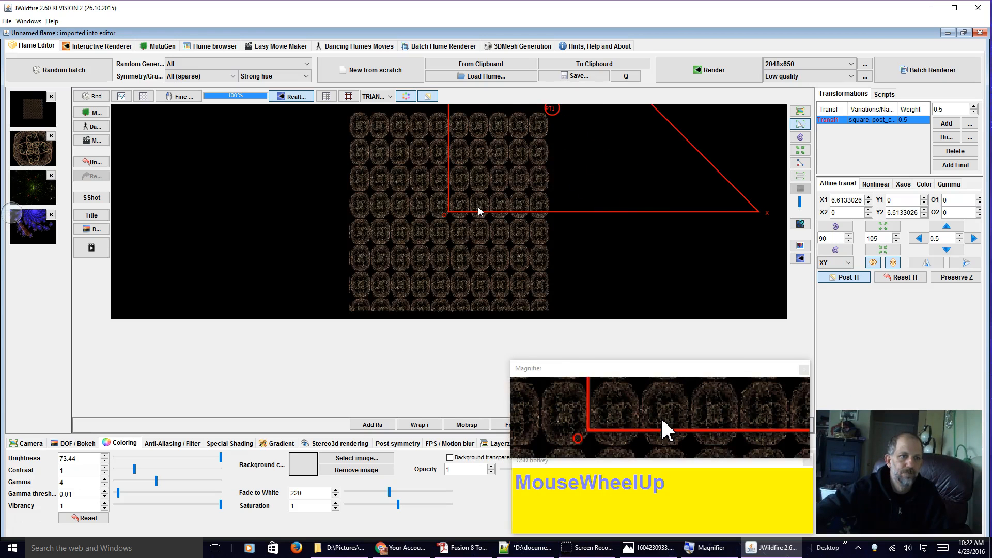
drag(481, 168, 428, 168)
click(242, 467)
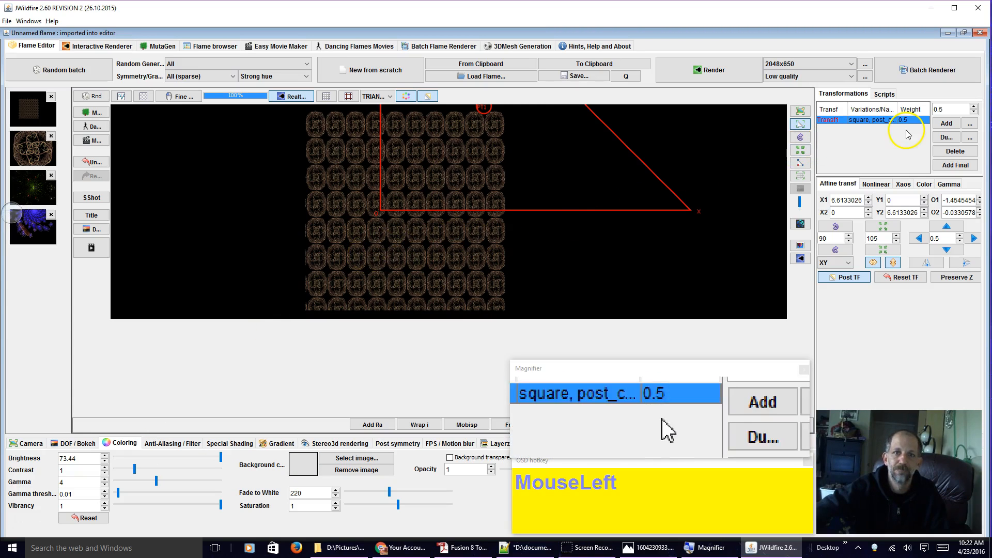
Step: Assign the post_curl variation as the transform's third variation
click(875, 184)
click(878, 254)
scroll(875, 298, down, 20)
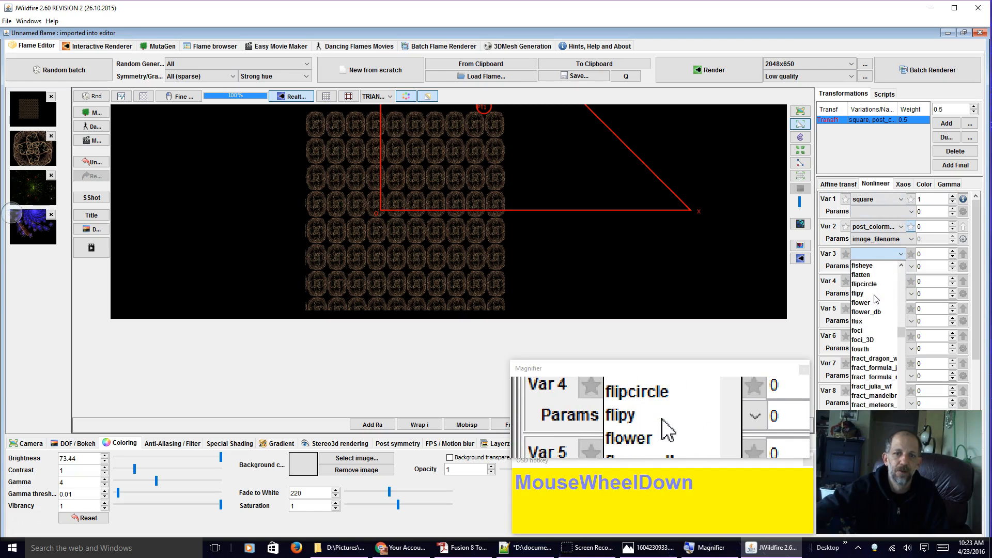
scroll(875, 299, down, 20)
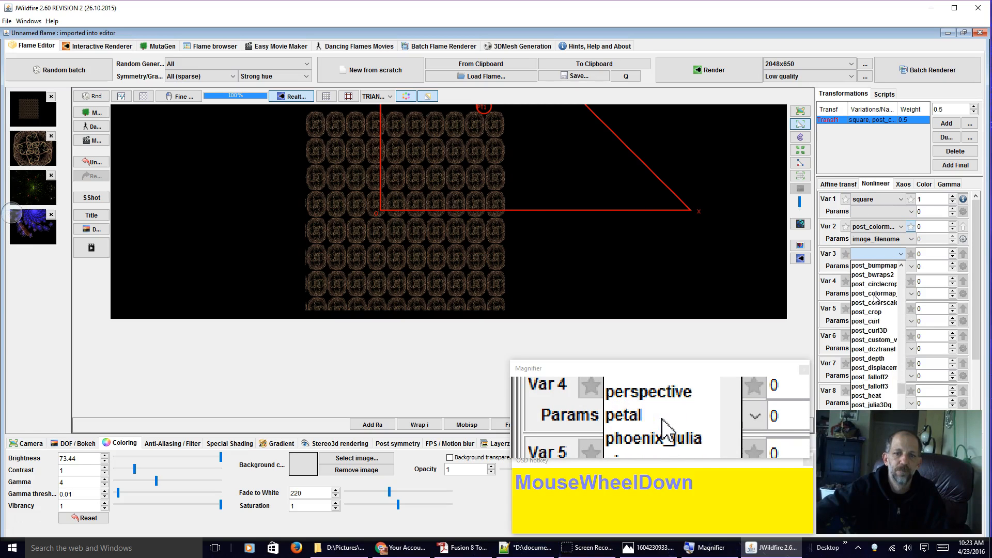
scroll(875, 299, up, 2)
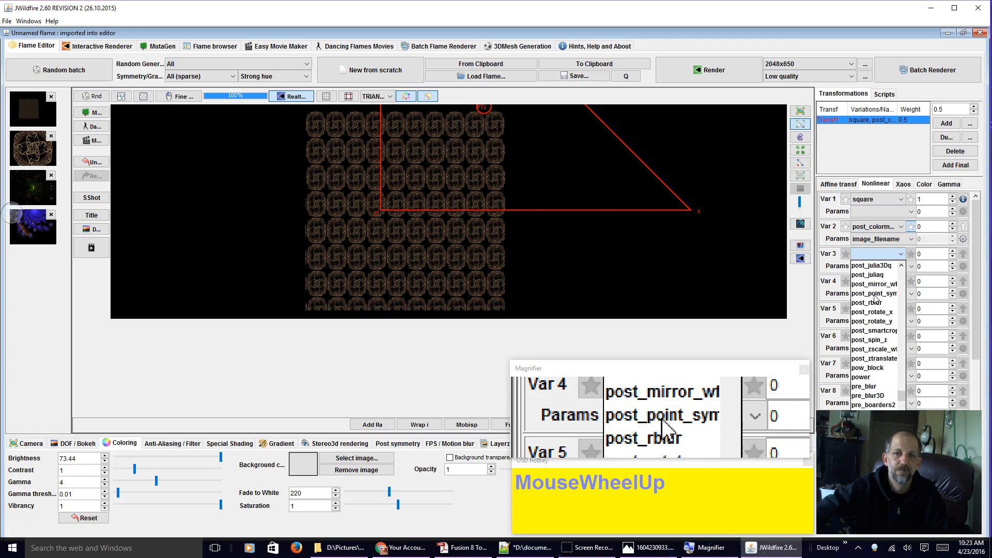
scroll(875, 298, up, 2)
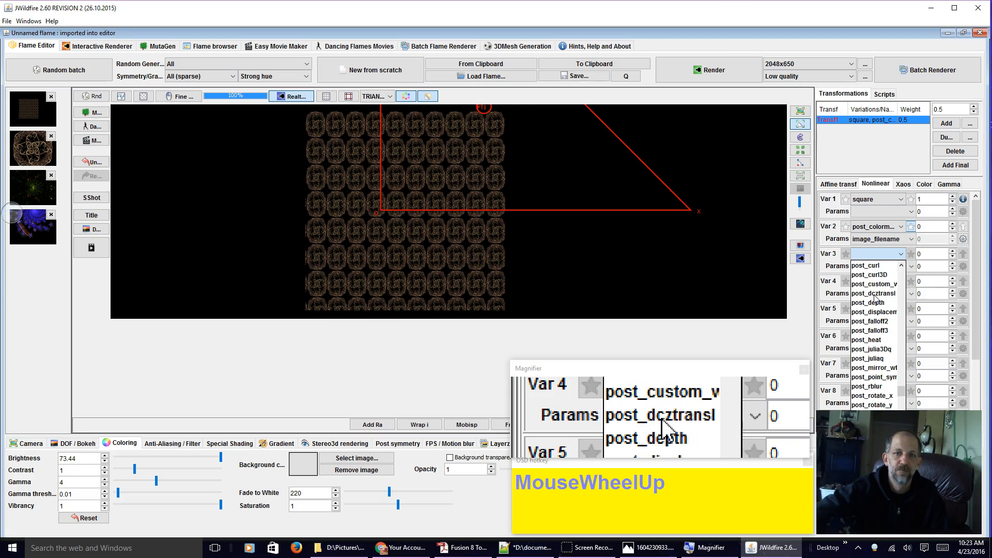
click(879, 266)
click(881, 270)
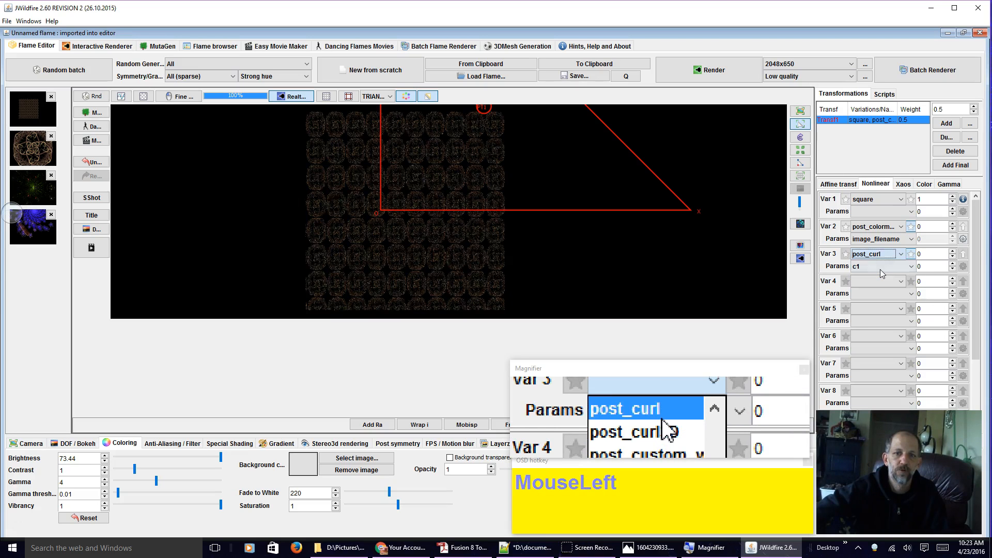
Step: Set the post_curl amount to 0.488 and c1 to 1.34, and adjust its c2 parameter
click(933, 255)
drag(934, 256, 964, 272)
click(931, 270)
click(878, 267)
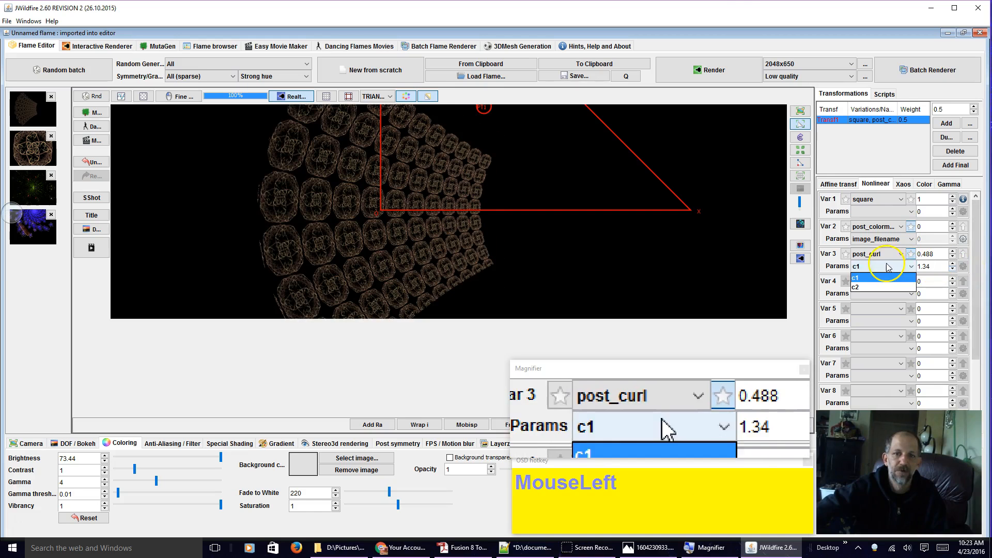
click(871, 288)
drag(932, 269, 858, 260)
Step: Move the first transform's triangle slightly down and to the right, and scale it down to about 60 percent
drag(412, 146, 481, 166)
scroll(319, 178, down, 3)
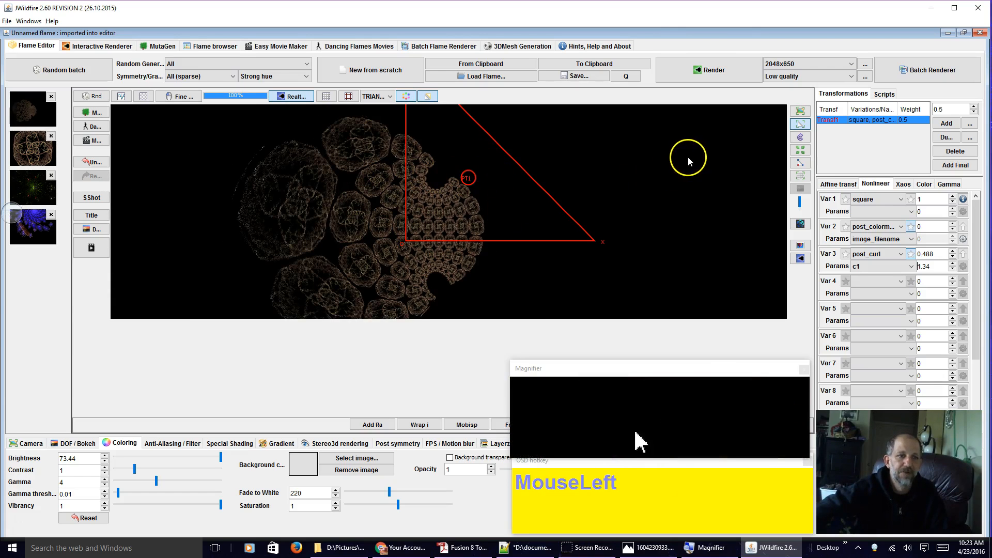
Step: Add a second transform, move its triangle to the upper right of the first, and scale and rotate it counter-clockwise
click(944, 125)
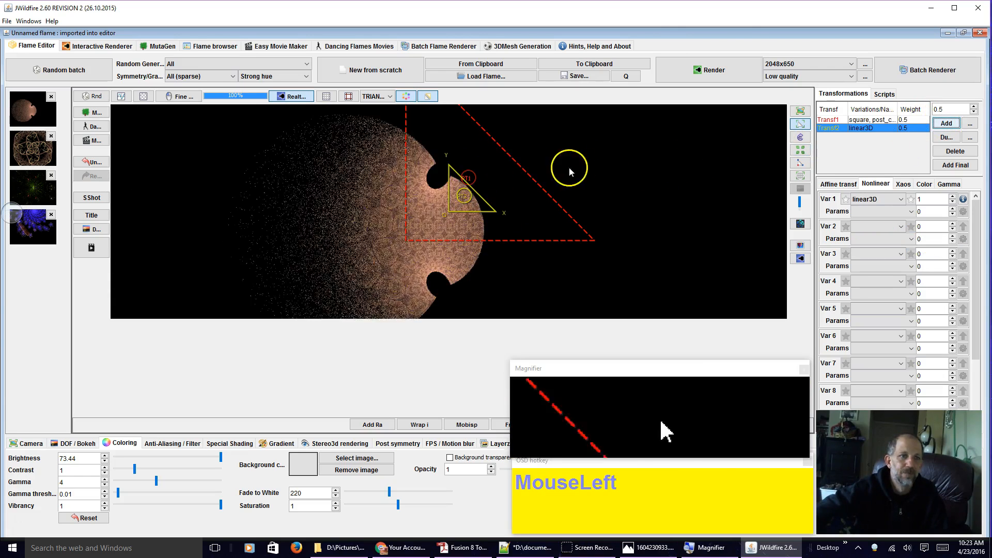
drag(461, 192, 611, 167)
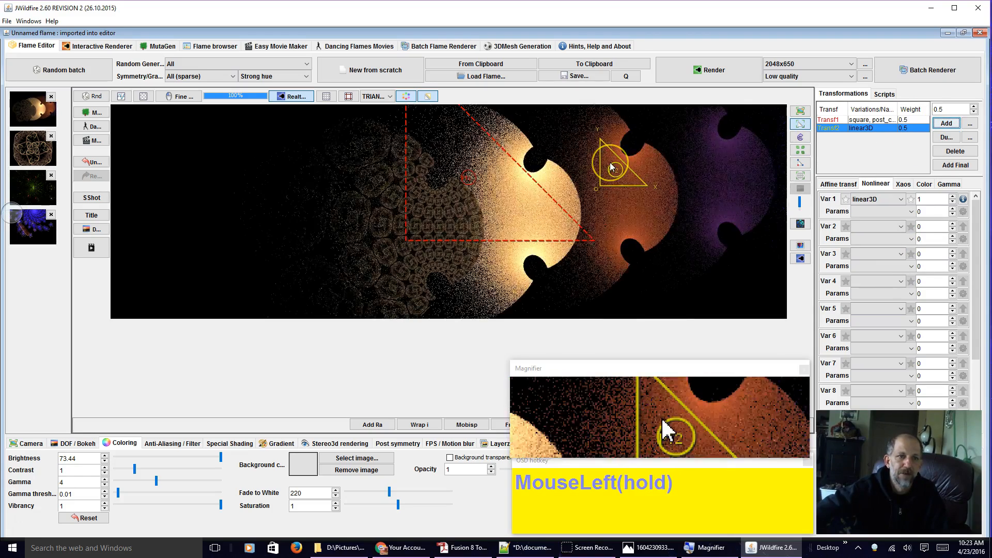
scroll(612, 166, down, 5)
scroll(614, 166, up, 1)
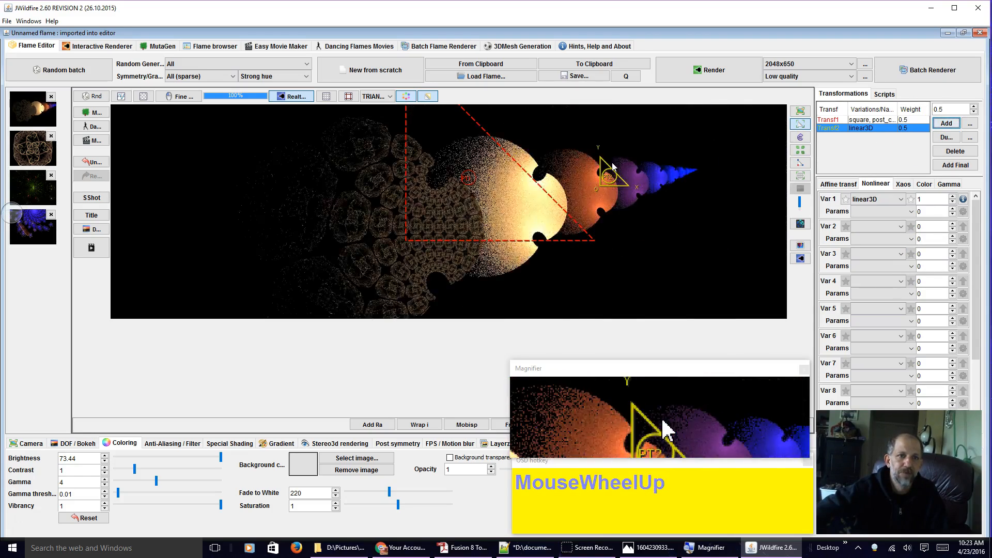
scroll(613, 167, up, 3)
drag(613, 166, 666, 165)
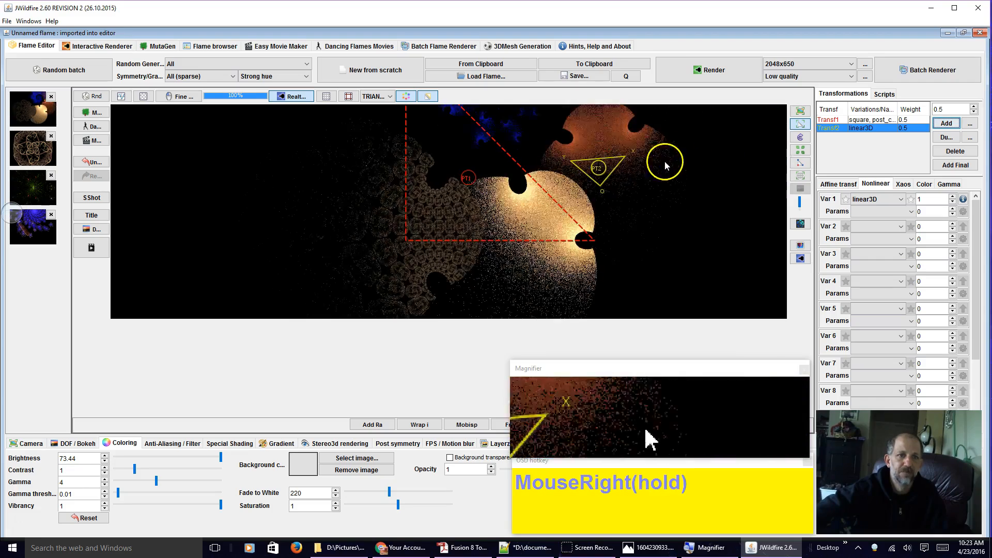
scroll(657, 163, up, 1)
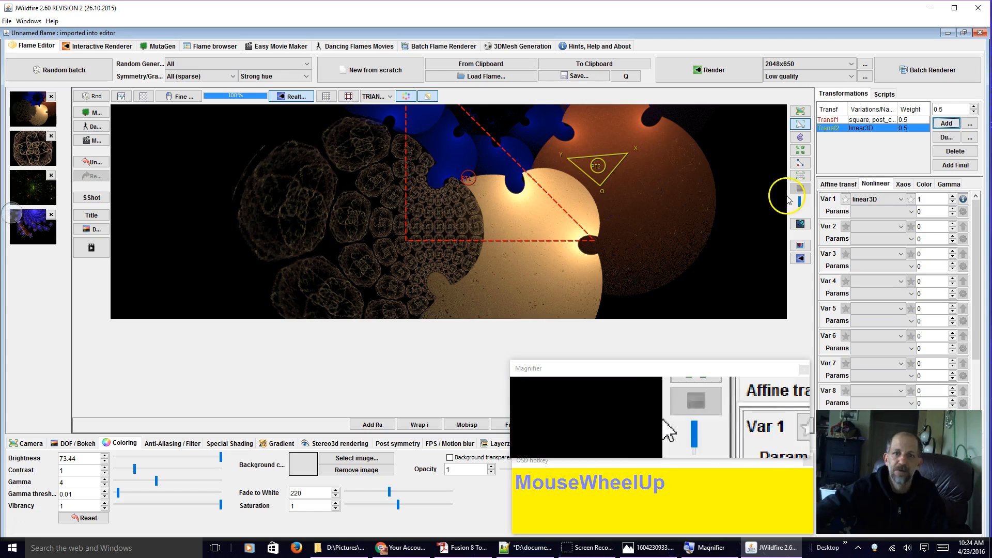
Step: Set the second transform's color speed to 1
click(924, 185)
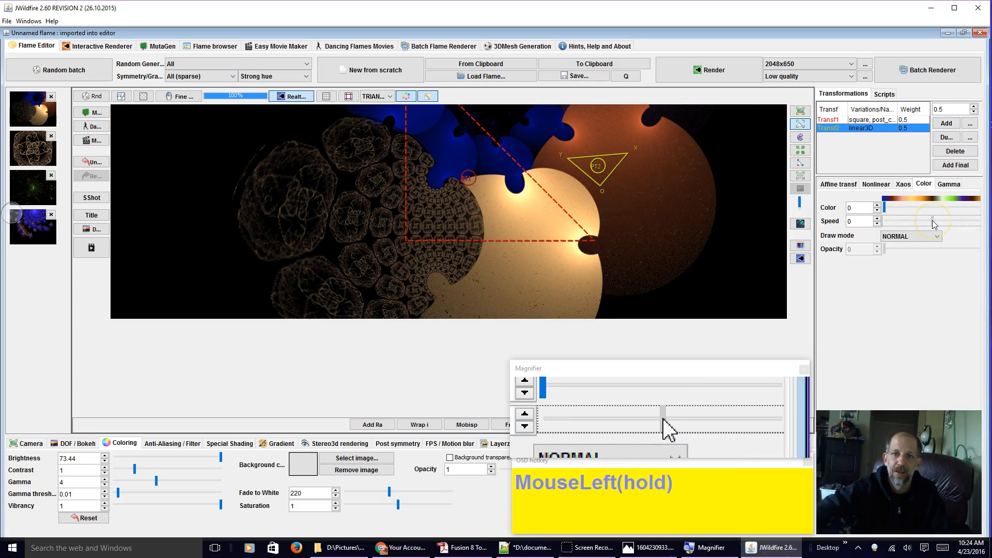
drag(938, 224, 979, 221)
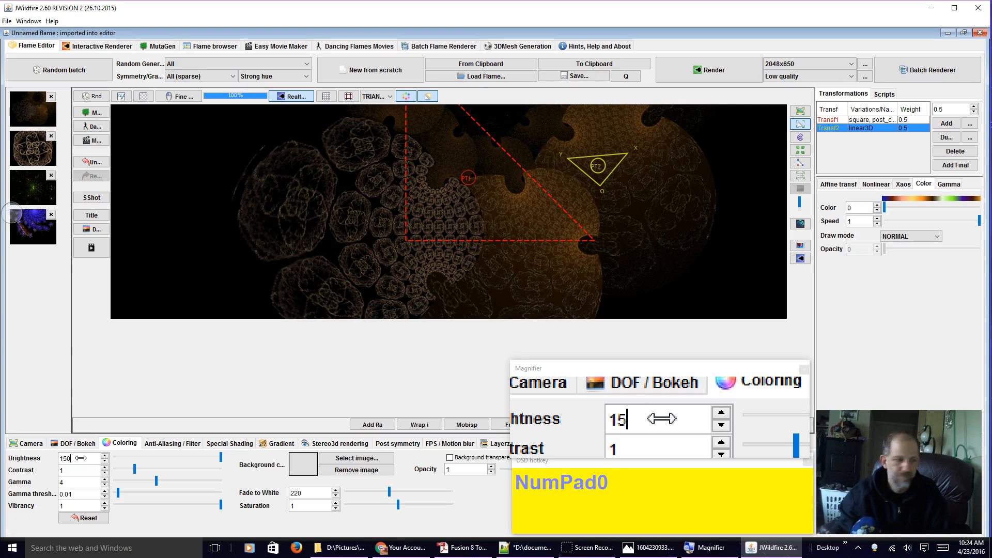
Step: Set the flame's brightness to 150 and its Fade to White to 84
key(Return)
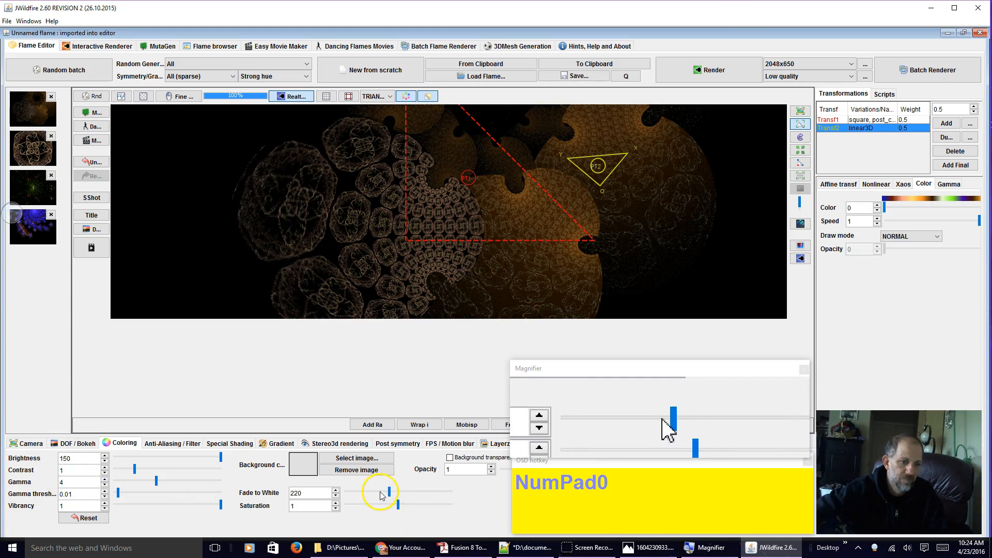
drag(388, 492, 358, 493)
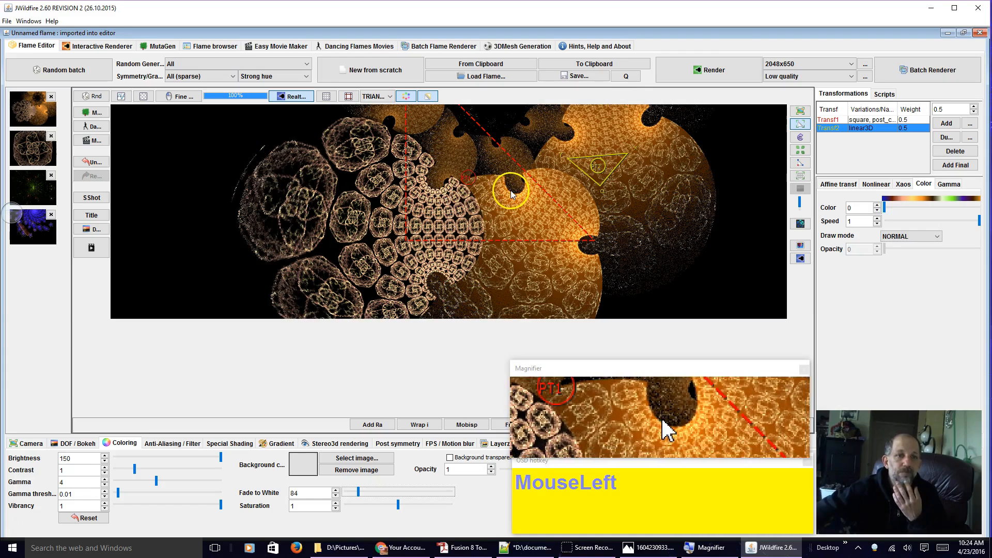
Step: Rotate the second transform's triangle back nearly upright and reposition it, and move the first transform's triangle toward the flame's left side
drag(605, 165, 573, 204)
right_click(573, 204)
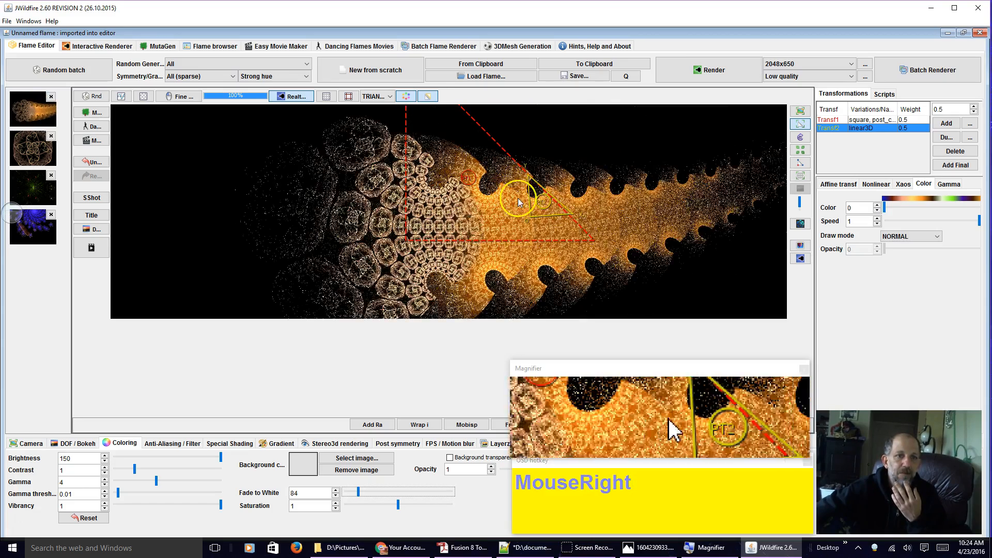
click(569, 204)
drag(569, 204, 604, 201)
click(505, 206)
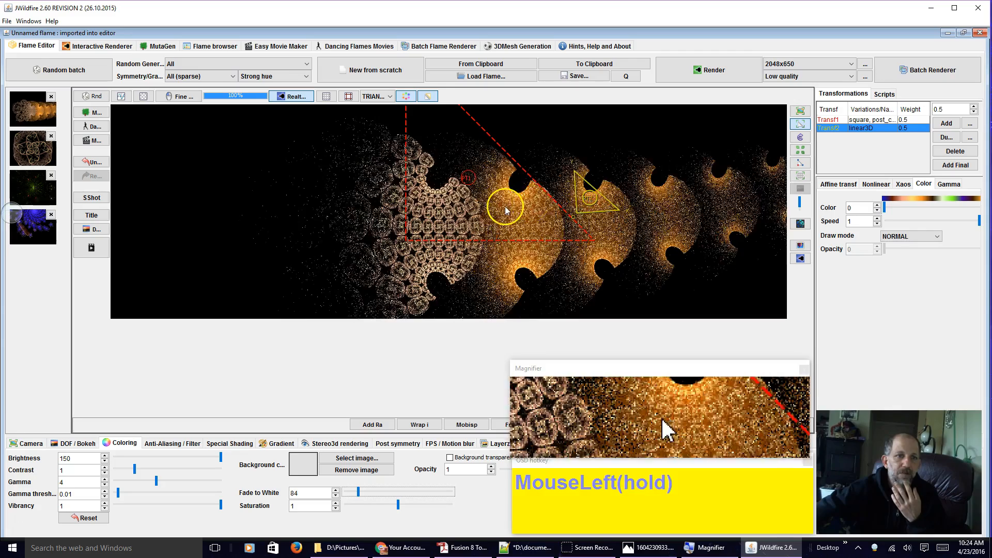
drag(482, 212, 304, 208)
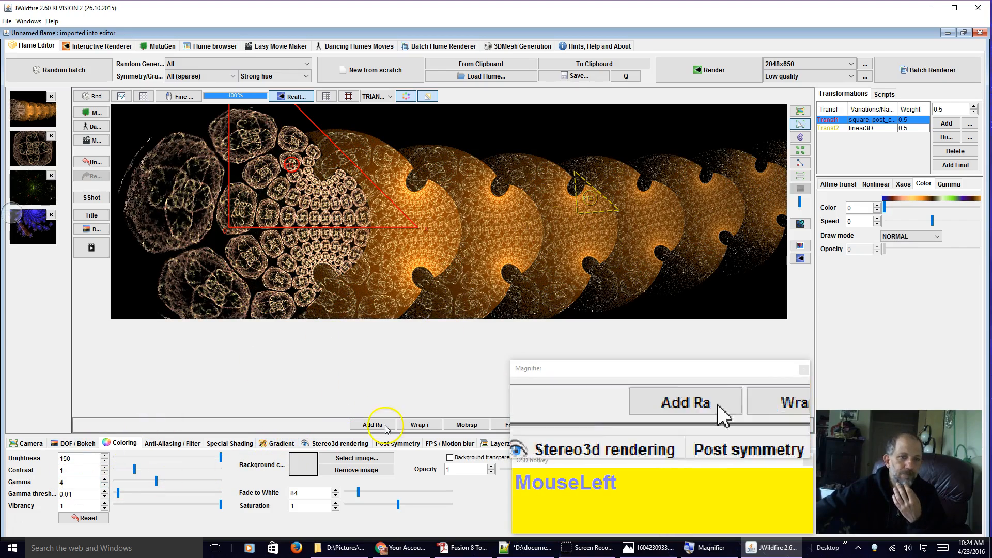
Step: Apply random gradients to the flame until a multicolored striped gradient with magenta, cyan and green is set
click(258, 445)
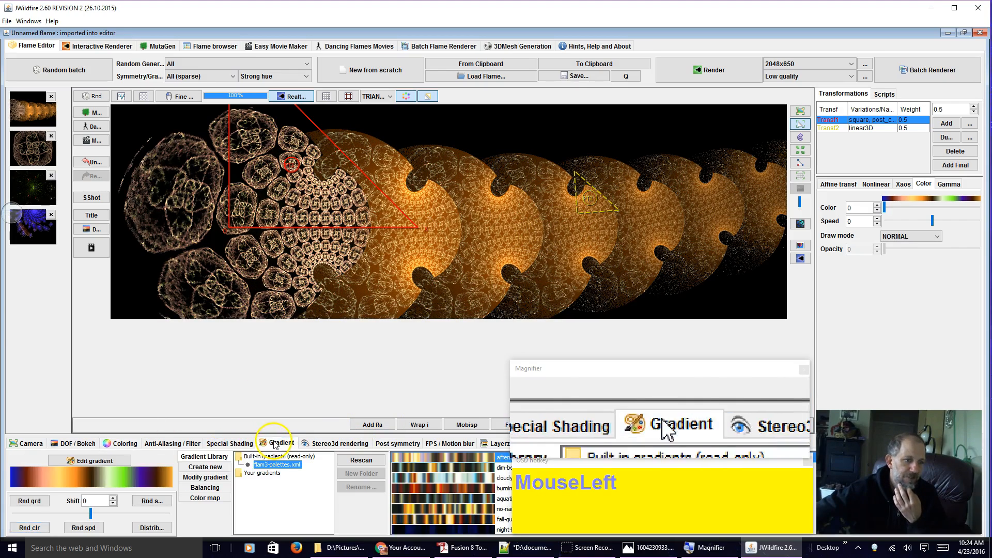
click(30, 501)
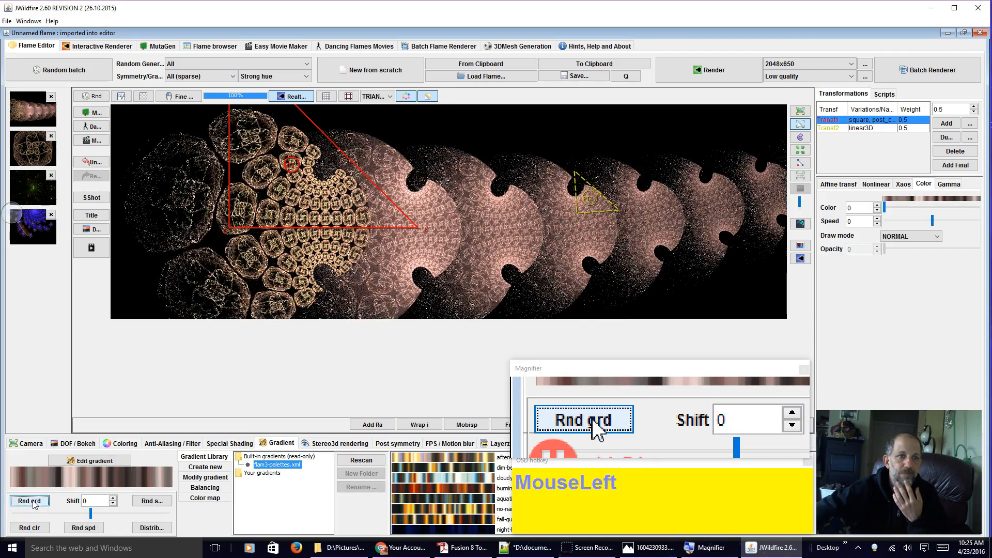
click(33, 502)
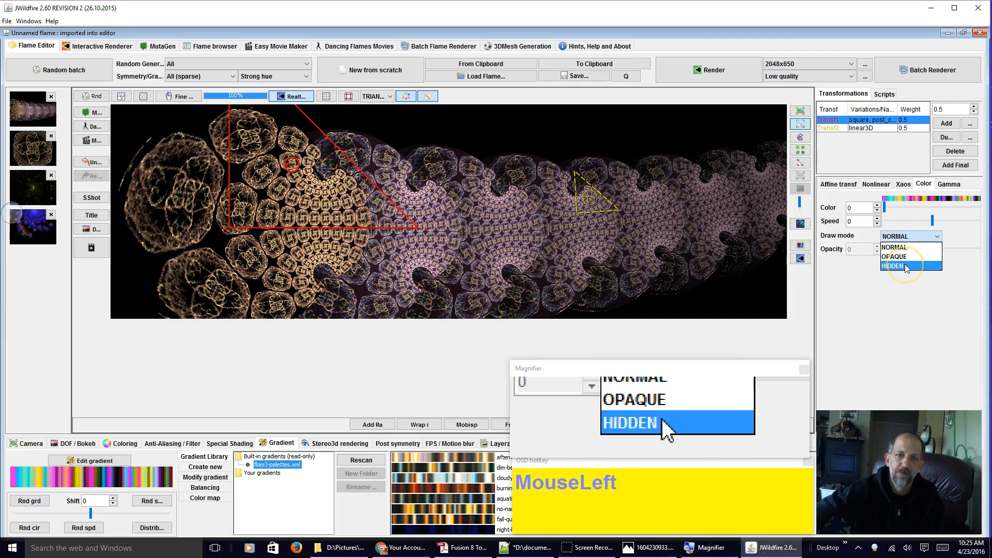
Step: Set the first transform's draw mode to HIDDEN and duplicate the second, linear3D transform
click(904, 266)
click(877, 129)
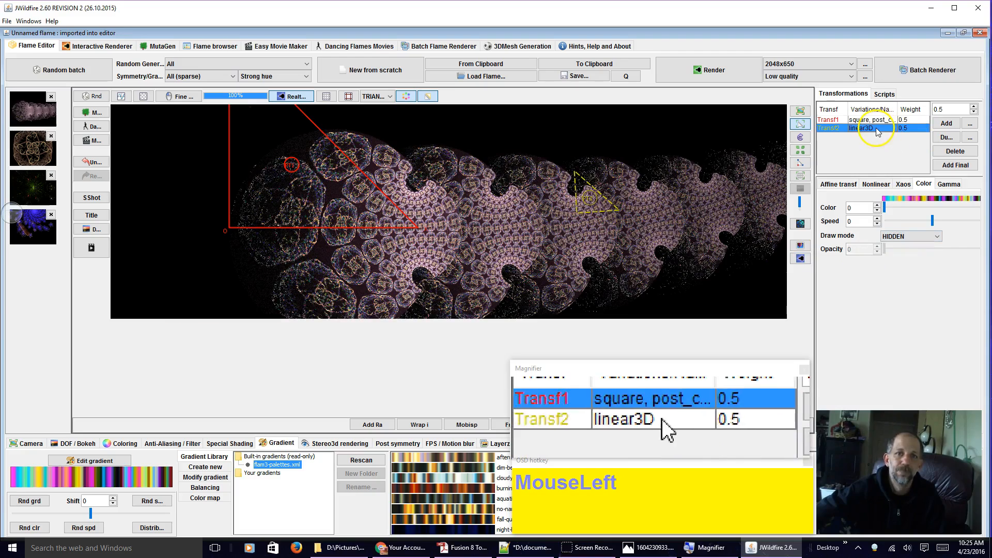
click(945, 137)
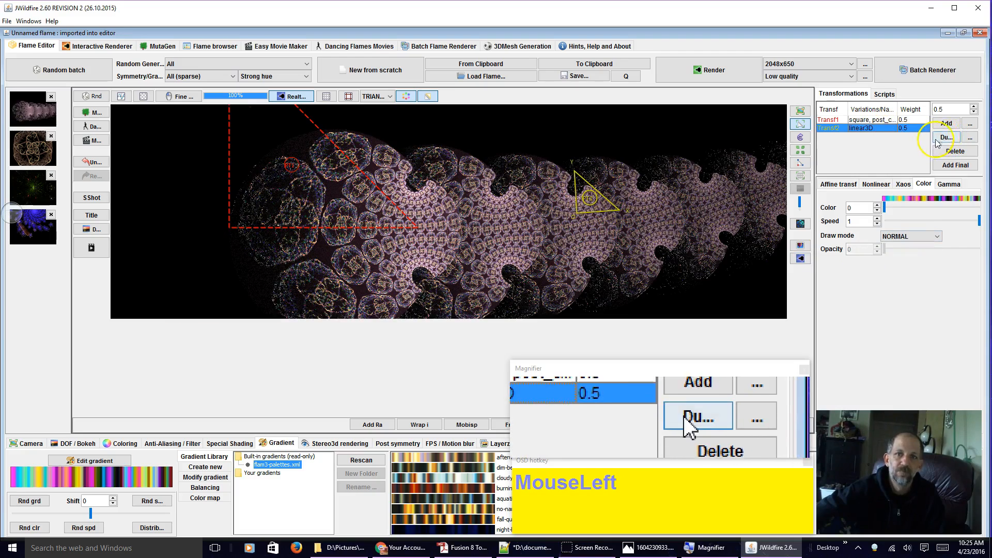
Step: Shrink the duplicated third transform's triangle at the flame's left side and set its xaos weight from transform 1 to 0
drag(578, 207, 201, 168)
scroll(297, 189, down, 3)
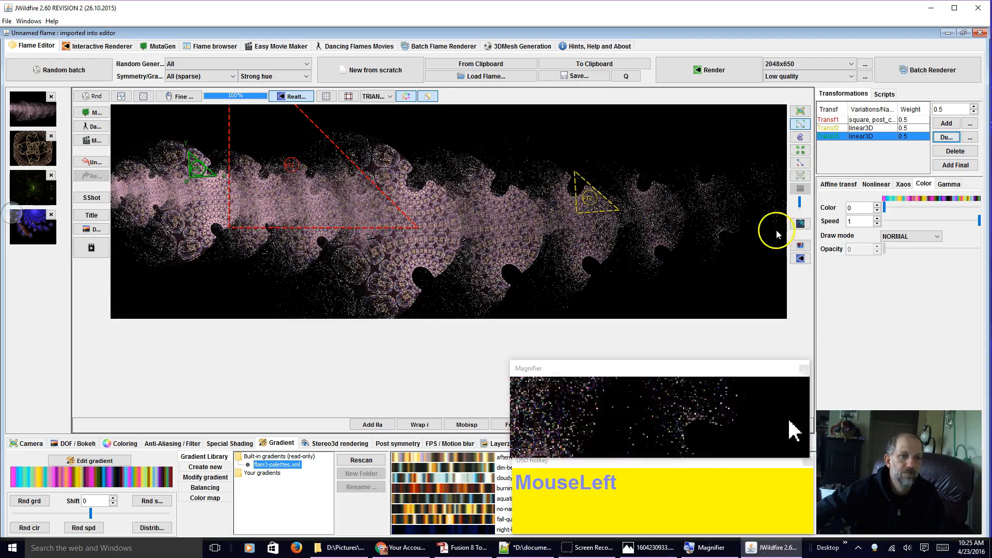
click(902, 186)
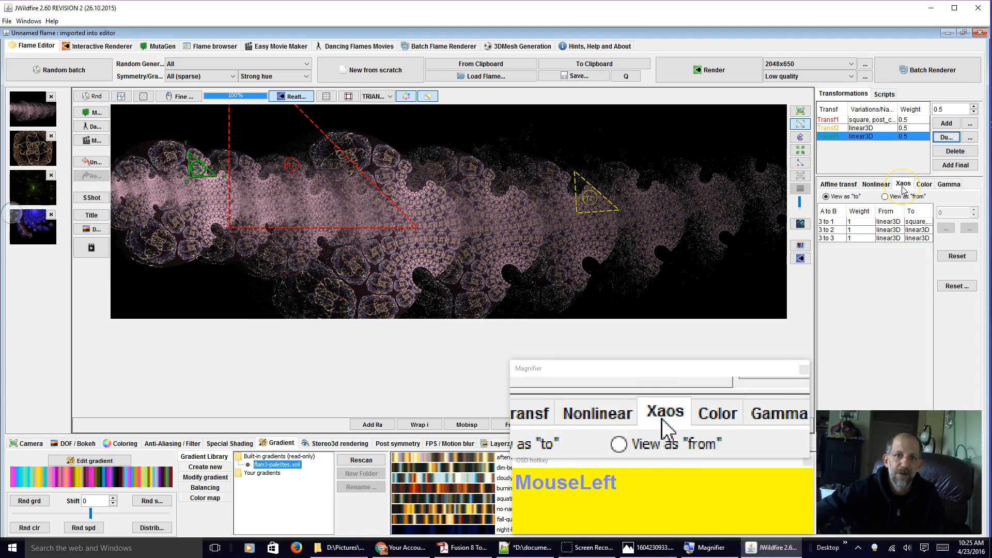
click(902, 197)
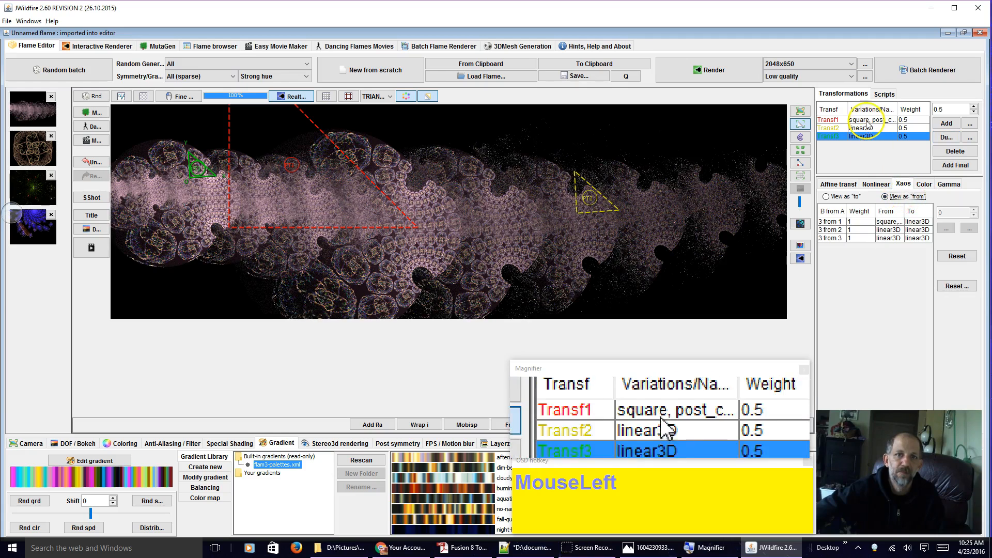
click(862, 222)
click(947, 230)
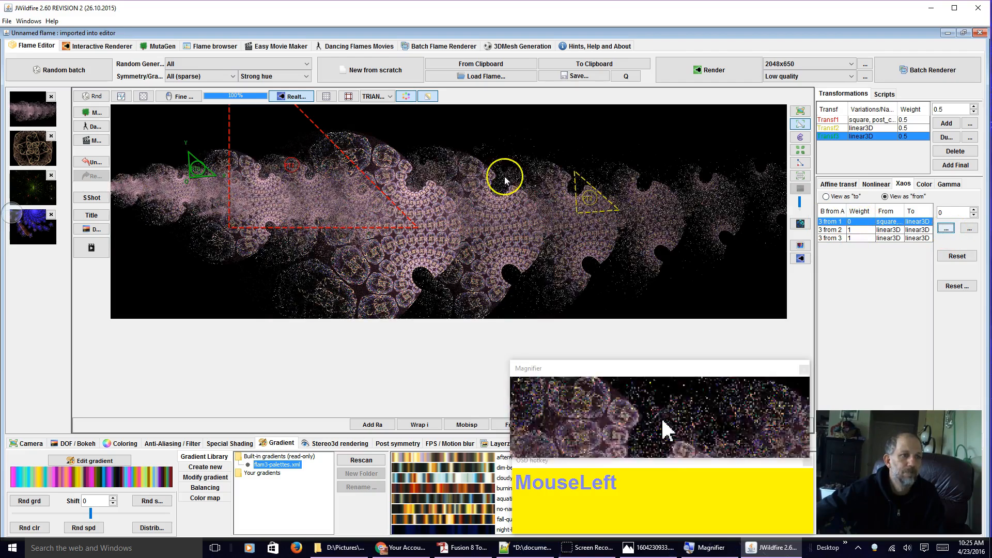
Step: Rotate and enlarge the third transform's triangle, placing it lower at the flame's left side
mouse_move(186, 173)
mouse_down()
mouse_move(187, 231)
mouse_move(284, 202)
mouse_move(178, 207)
mouse_move(88, 190)
mouse_move(178, 177)
mouse_up()
right_click(227, 230)
scroll(214, 186, up, 2)
scroll(214, 190, up, 3)
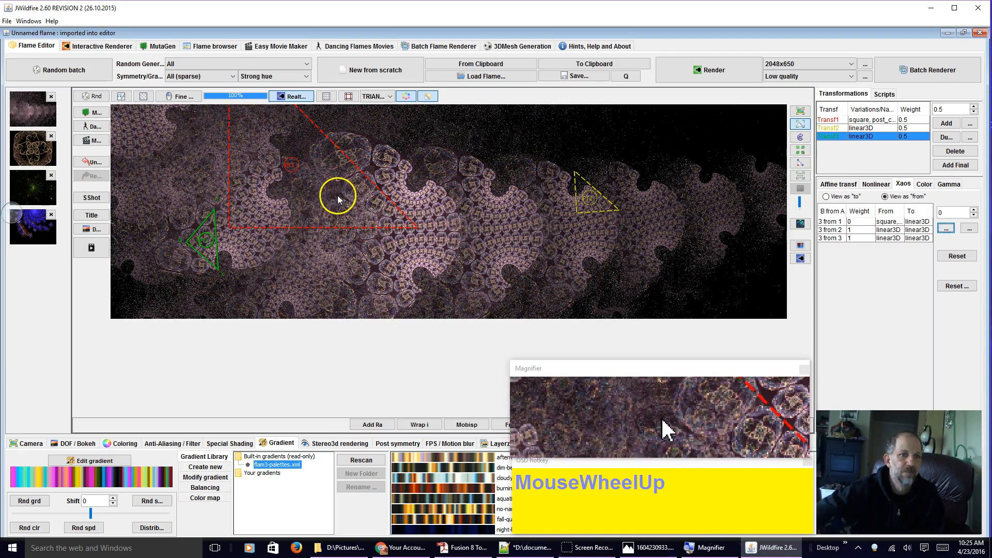
Step: Render the flame from the editor in the Interactive Renderer at half size with a resolution of 2048x650
click(81, 50)
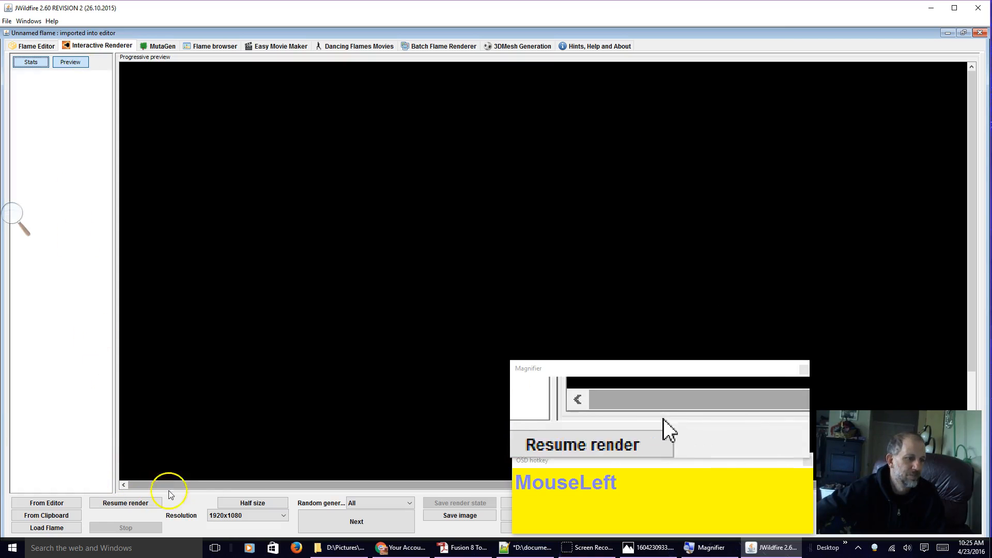
click(253, 502)
click(244, 515)
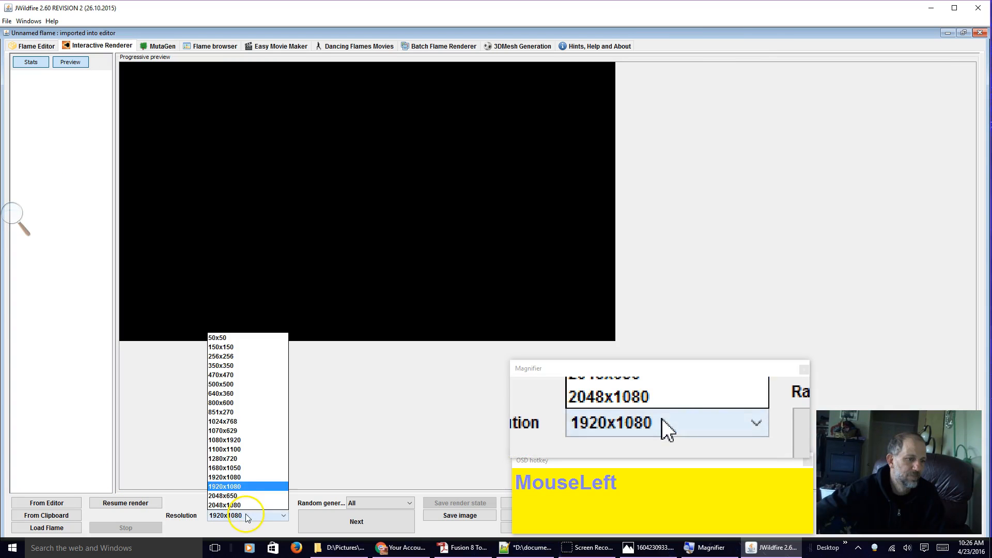
click(243, 496)
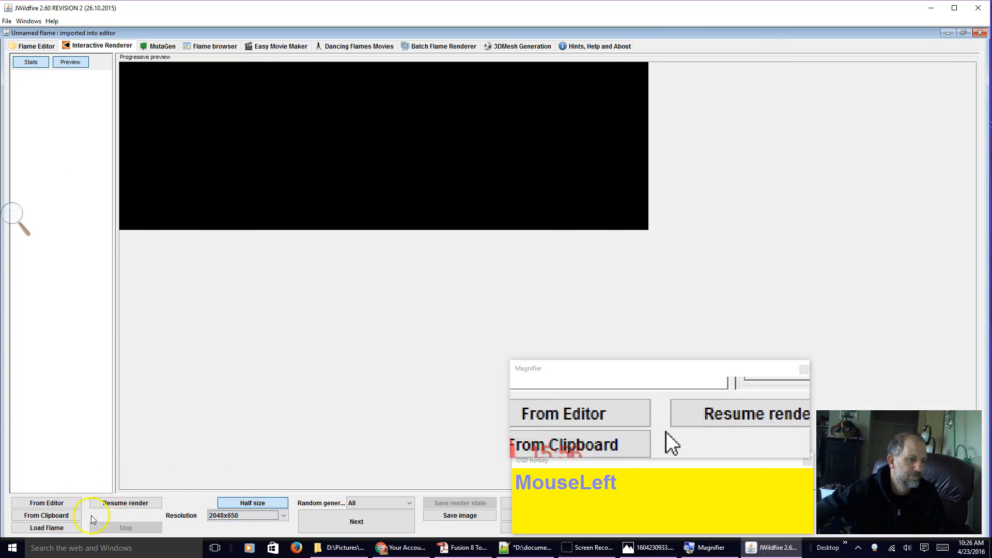
click(47, 503)
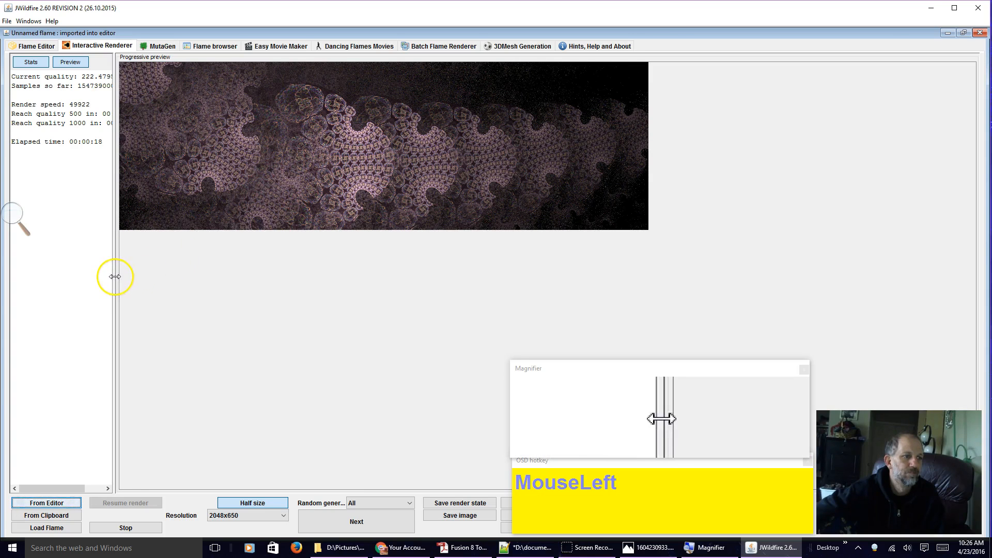
Step: Stop the interactive render and save the image as 1604231026.png in the 4April folder
drag(120, 276, 156, 268)
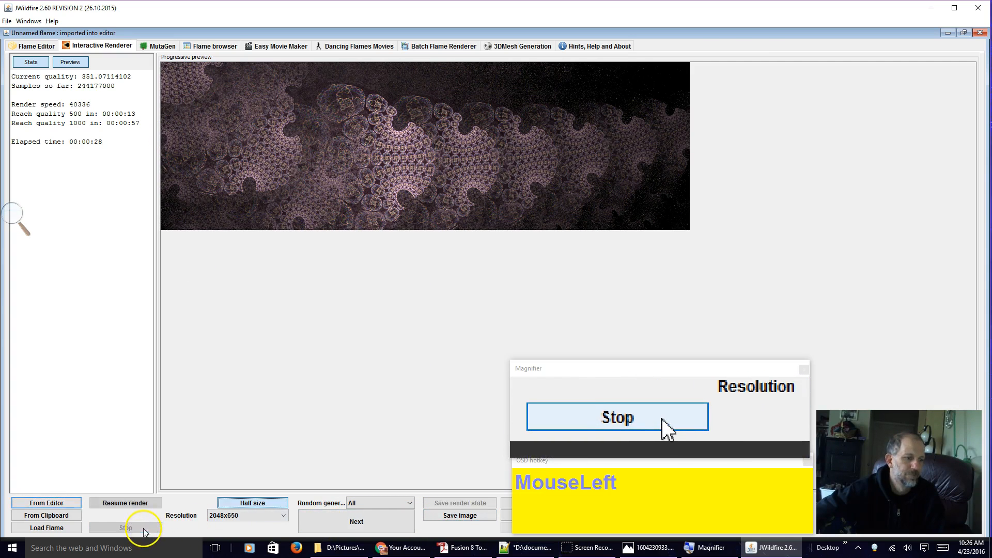
click(454, 516)
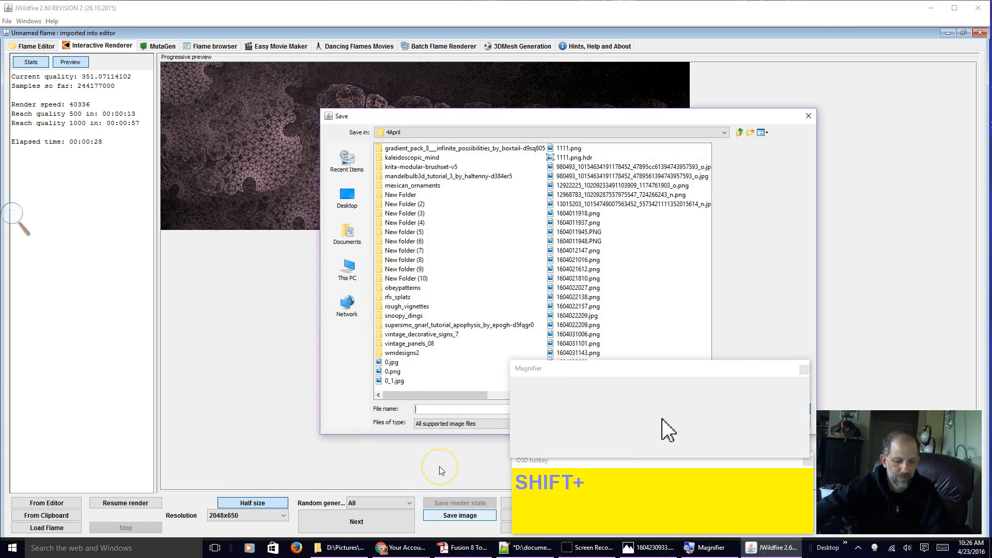
drag(443, 117, 255, 48)
click(601, 341)
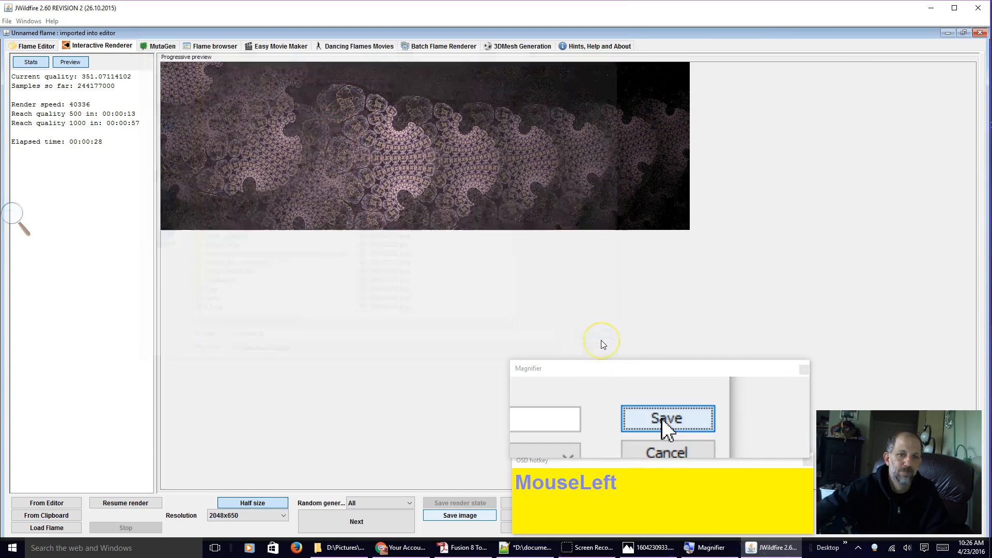
Step: Switch to File Explorer and open the saved render 1604231026.png from the 4April folder
click(341, 548)
double_click(541, 296)
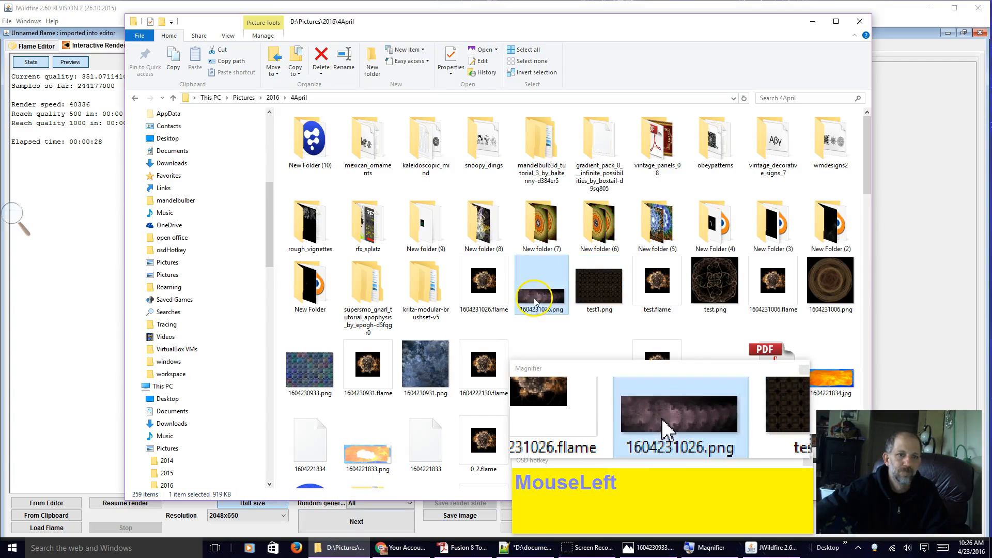